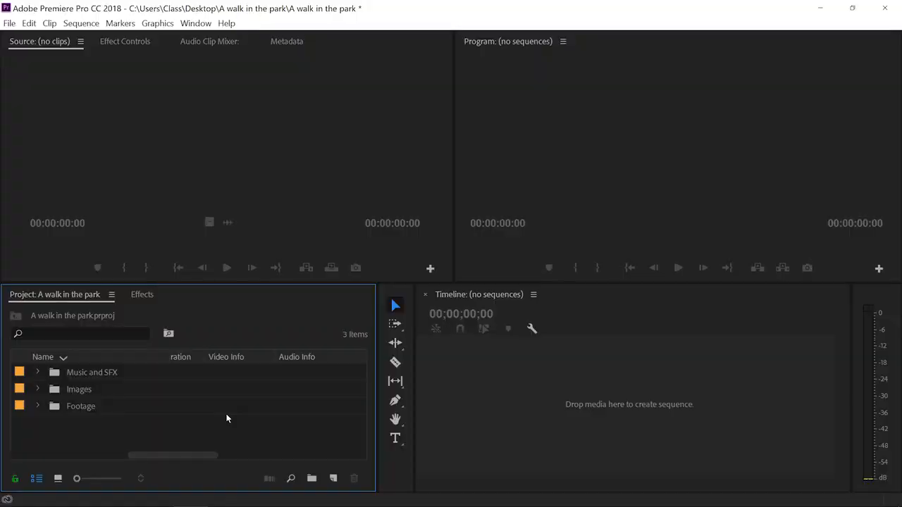
- Expand the Footage bin and open Clip 12.mp4 in the Source Monitor
{"action": "left_click_drag", "start_coordinate": [157, 414], "coordinate": [80, 379]}
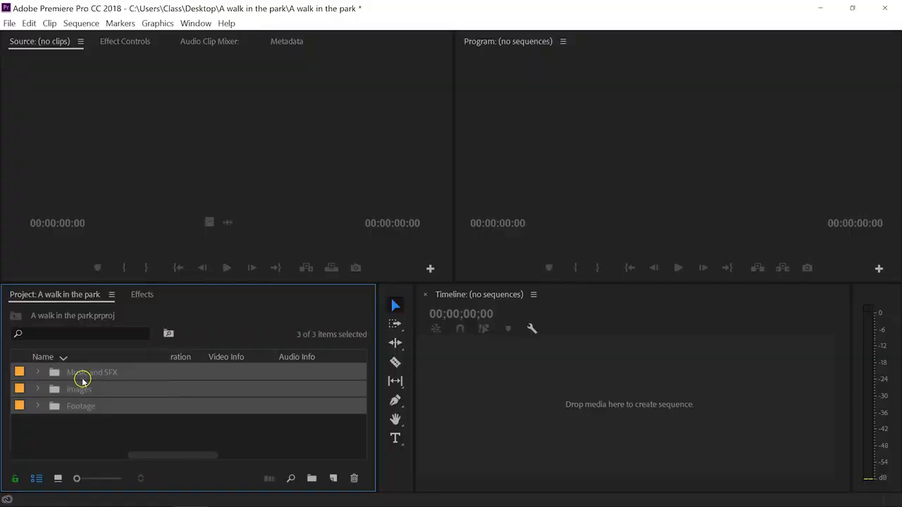
{"action": "left_click", "coordinate": [94, 433]}
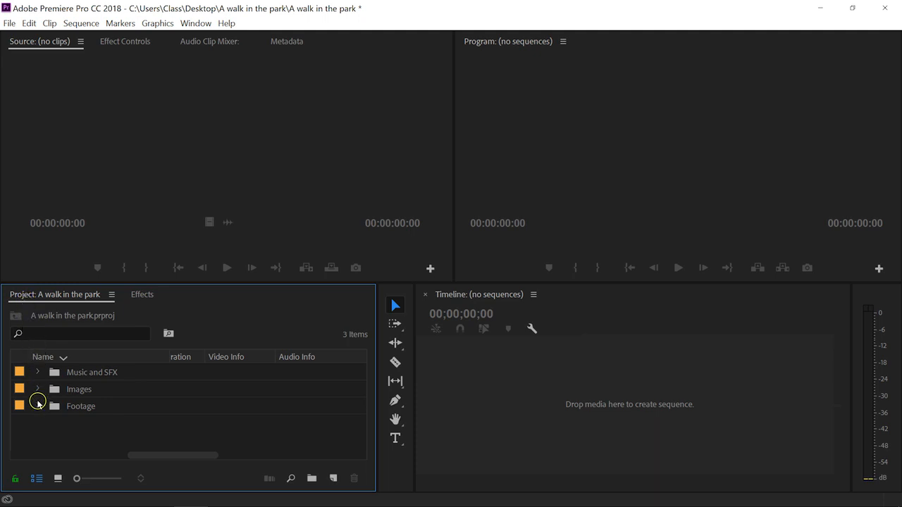
{"action": "left_click", "coordinate": [38, 407]}
{"action": "scroll", "coordinate": [63, 408], "scroll_direction": "down", "scroll_amount": 3}
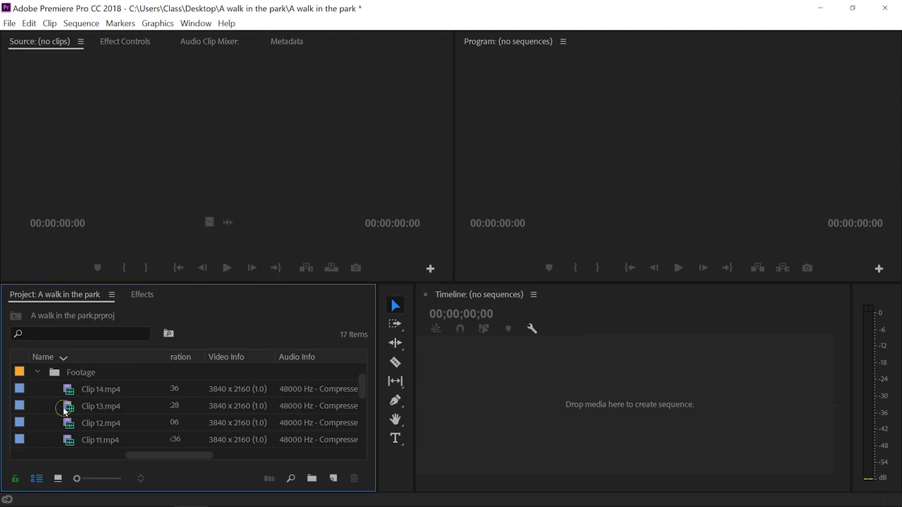
{"action": "scroll", "coordinate": [63, 408], "scroll_direction": "up", "scroll_amount": 3}
{"action": "scroll", "coordinate": [63, 409], "scroll_direction": "down", "scroll_amount": 1}
{"action": "double_click", "coordinate": [67, 424]}
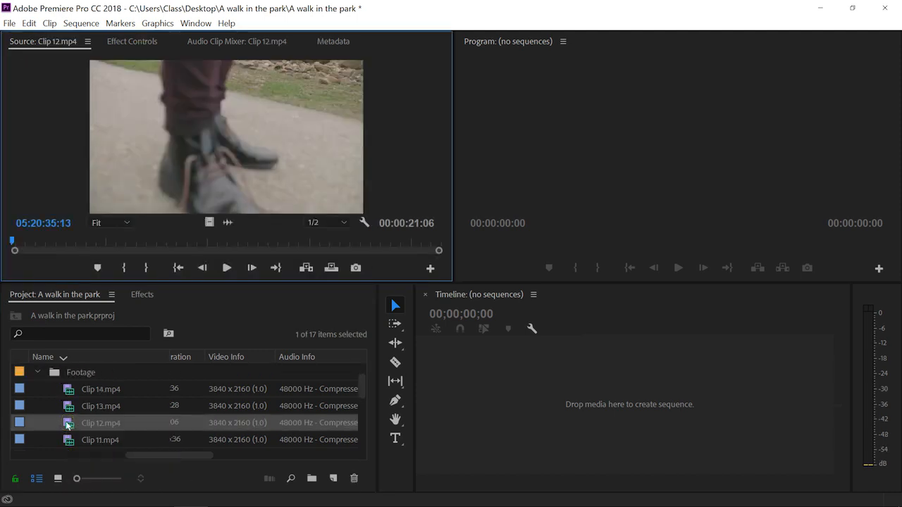
- Preview Clip 12.mp4 in the Source Monitor by playing it briefly and scrubbing ahead to 05:20:48:20
{"action": "left_click", "coordinate": [230, 268]}
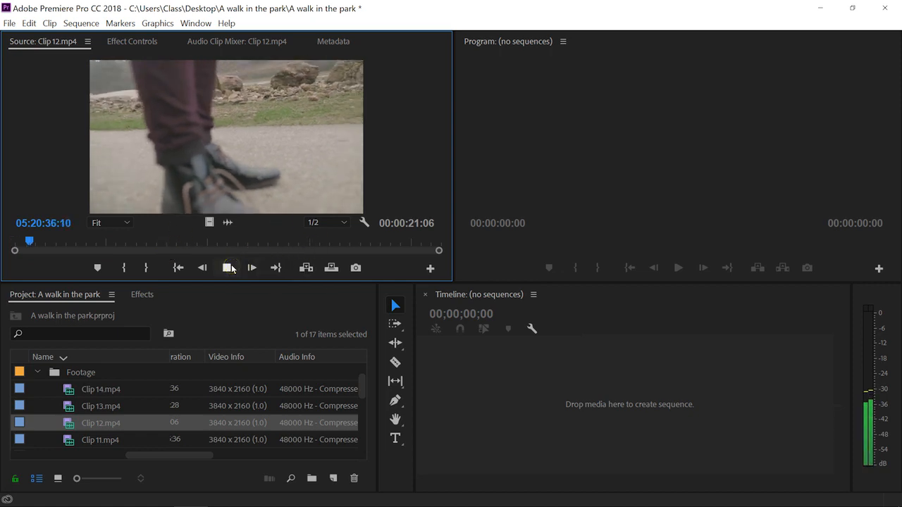
{"action": "left_click", "coordinate": [229, 267]}
{"action": "left_click_drag", "start_coordinate": [69, 241], "coordinate": [279, 245]}
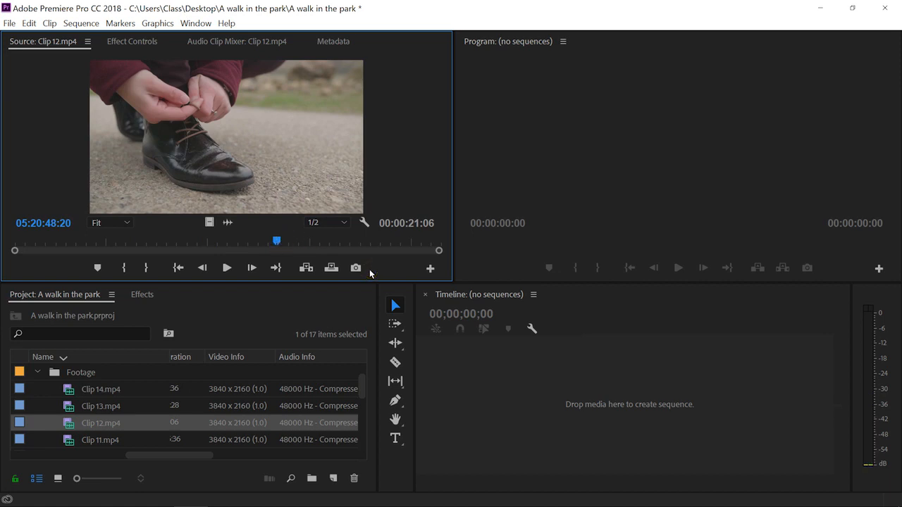
- Try the Full playback resolution in the Source Monitor and settle on 1/4
{"action": "left_click", "coordinate": [331, 222]}
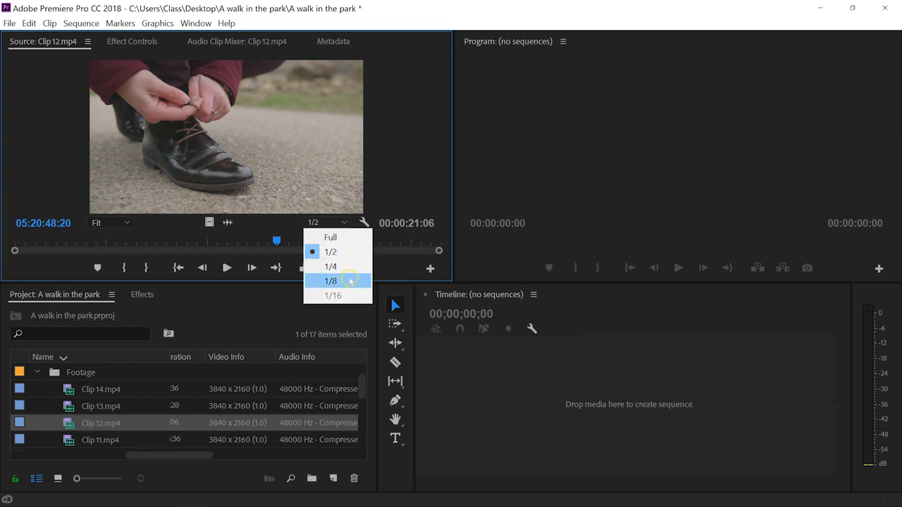
{"action": "left_click", "coordinate": [352, 237]}
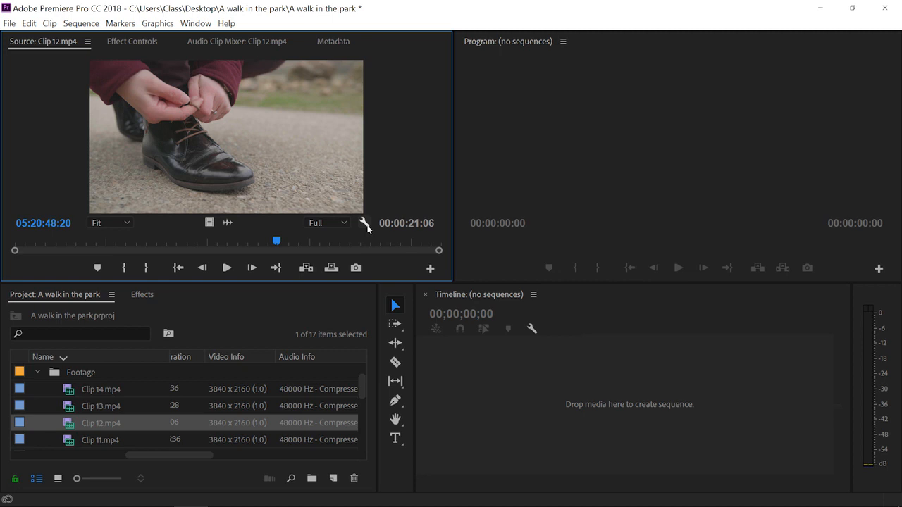
{"action": "left_click", "coordinate": [344, 222]}
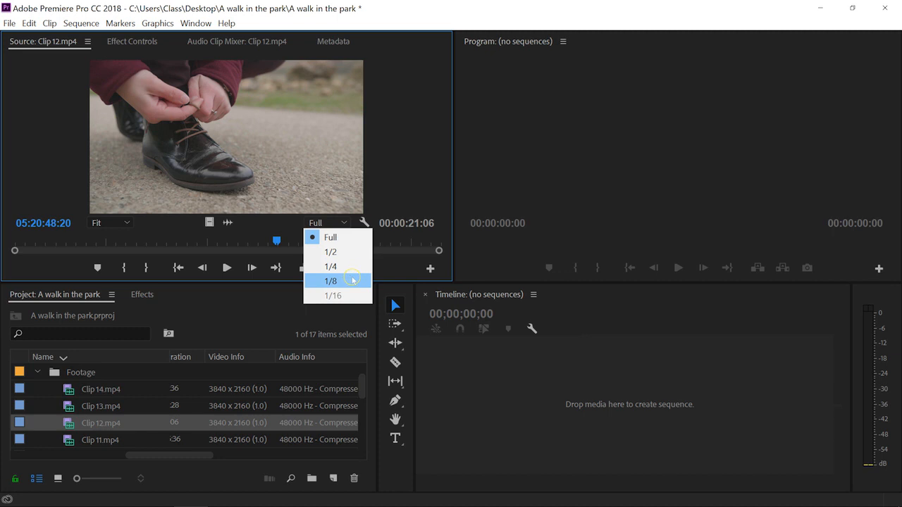
{"action": "left_click", "coordinate": [349, 266]}
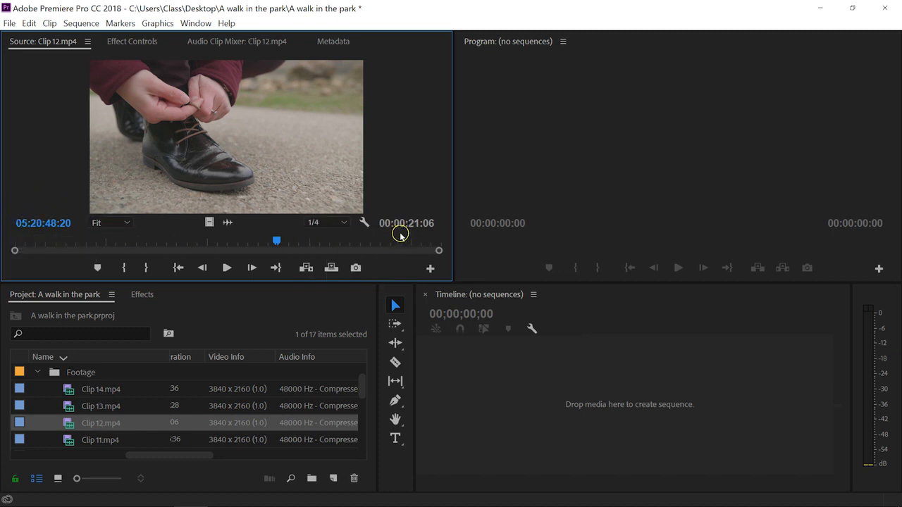
- Scrub Clip 12.mp4 back near its beginning and forward to 05:20:47:49 in the Source Monitor
{"action": "left_click_drag", "start_coordinate": [278, 241], "coordinate": [52, 243]}
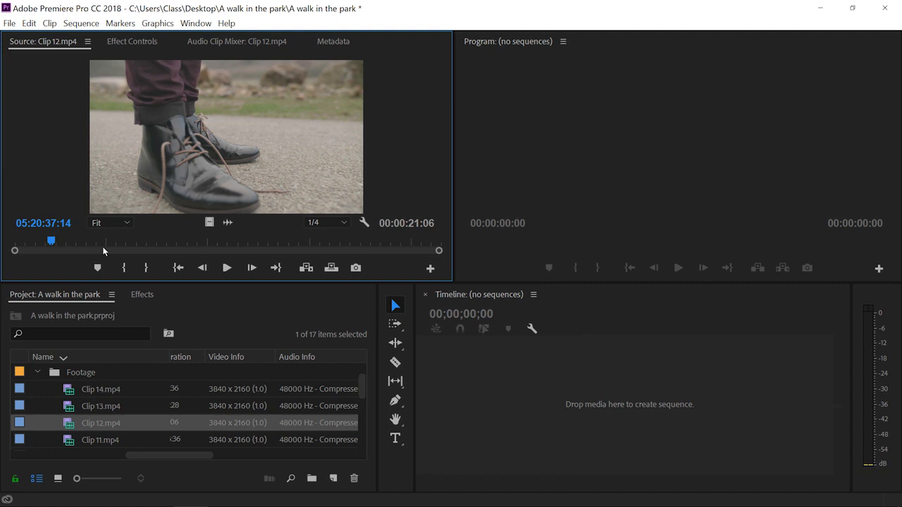
{"action": "left_click", "coordinate": [99, 246]}
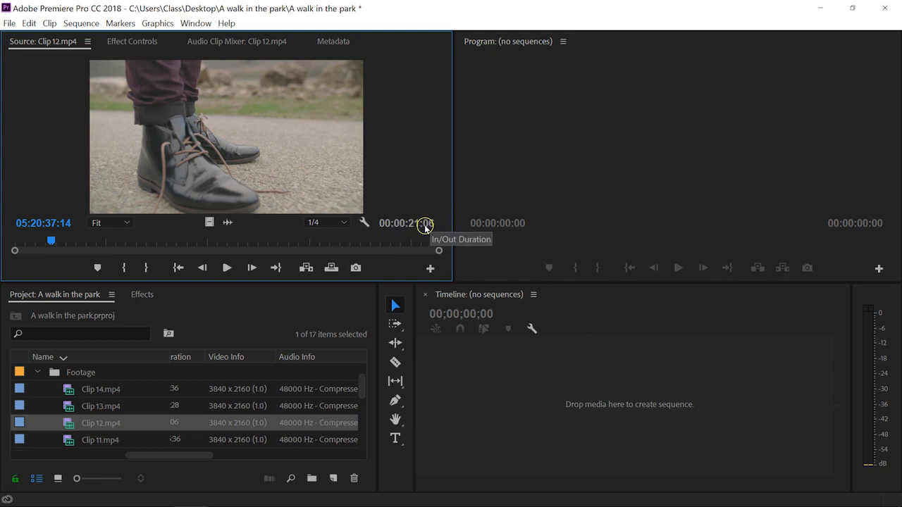
{"action": "left_click_drag", "start_coordinate": [53, 241], "coordinate": [269, 239]}
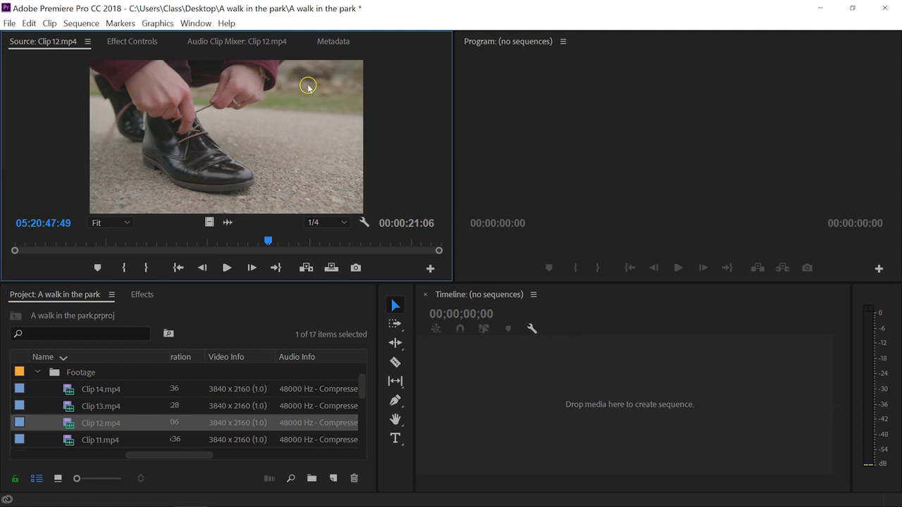
- Set the Source Monitor zoom level to 10% and make the monitor panels taller
{"action": "left_click", "coordinate": [127, 222]}
{"action": "left_click", "coordinate": [135, 252]}
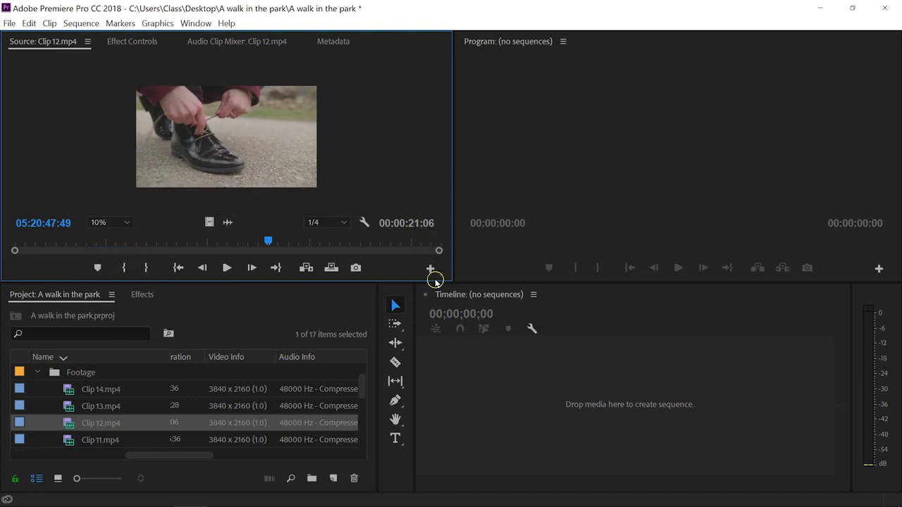
{"action": "left_click_drag", "start_coordinate": [436, 283], "coordinate": [428, 358]}
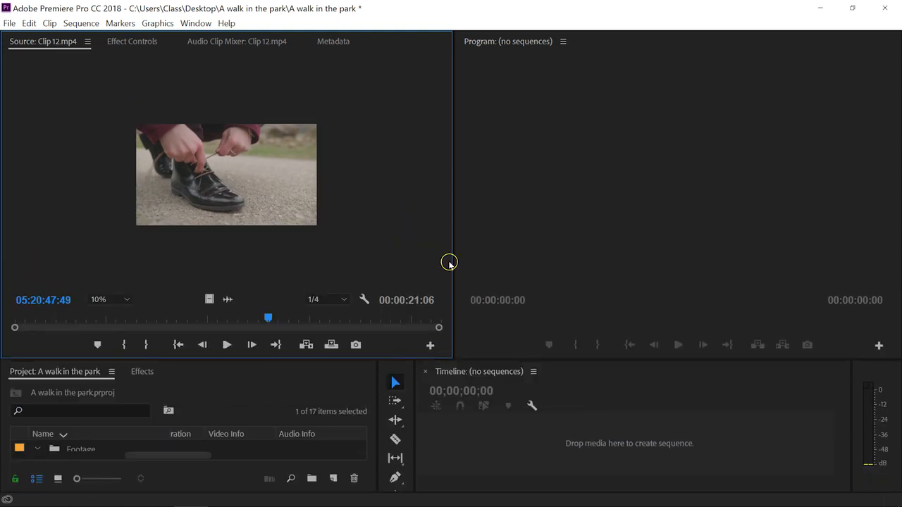
{"action": "mouse_move", "coordinate": [453, 263]}
{"action": "left_mouse_down"}
{"action": "mouse_move", "coordinate": [545, 262]}
{"action": "mouse_move", "coordinate": [453, 254]}
{"action": "left_mouse_up"}
- Magnify the Source Monitor image to 100% and look around the enlarged frame
{"action": "left_click", "coordinate": [109, 299]}
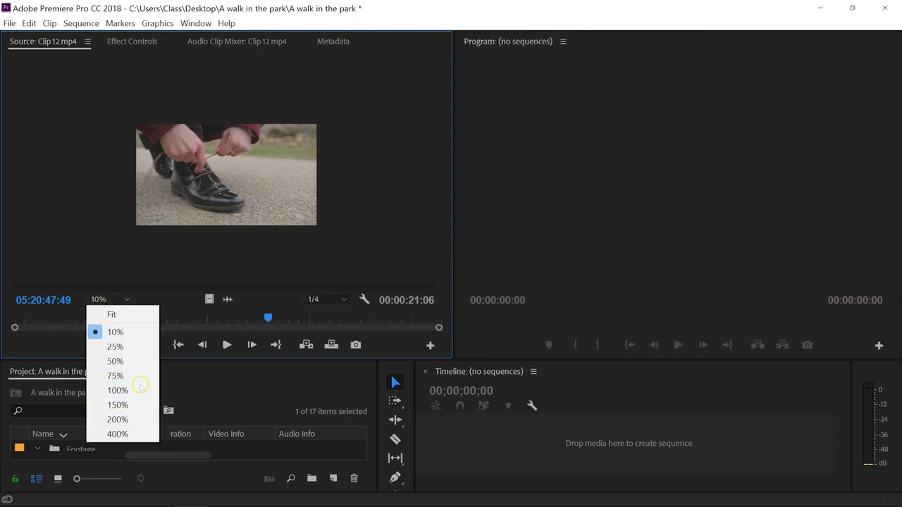
{"action": "left_click", "coordinate": [141, 387]}
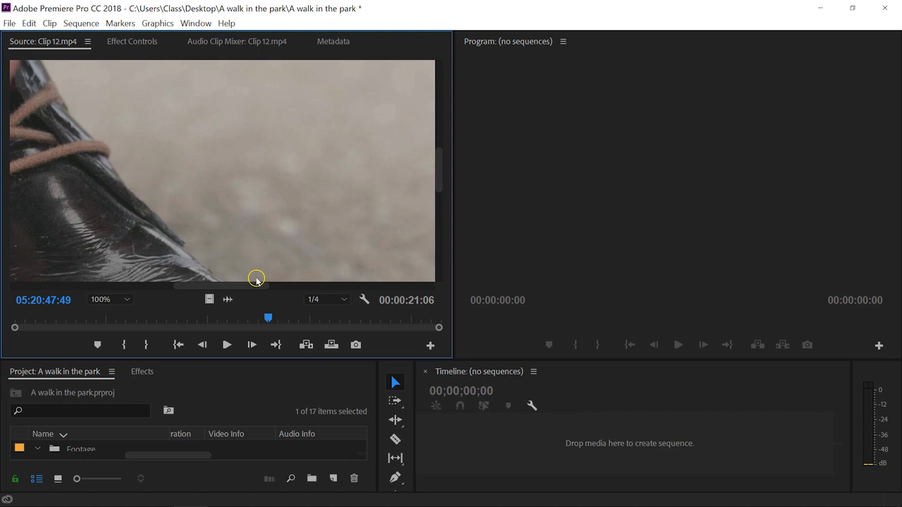
{"action": "left_click", "coordinate": [255, 284]}
{"action": "left_click_drag", "start_coordinate": [288, 286], "coordinate": [111, 278]}
{"action": "left_click_drag", "start_coordinate": [441, 165], "coordinate": [443, 191]}
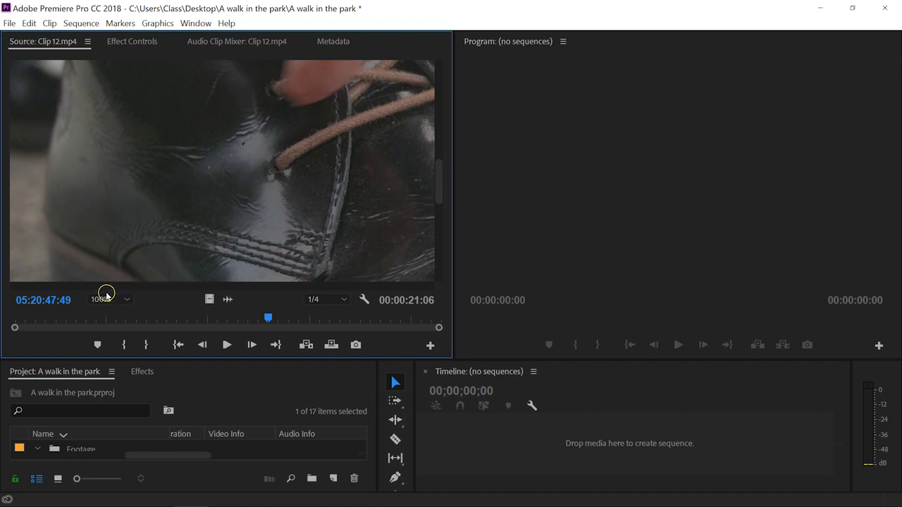
- Set the Source Monitor zoom to Fit and resize its panel to be narrower and shorter
{"action": "left_click", "coordinate": [100, 300]}
{"action": "left_click", "coordinate": [104, 312]}
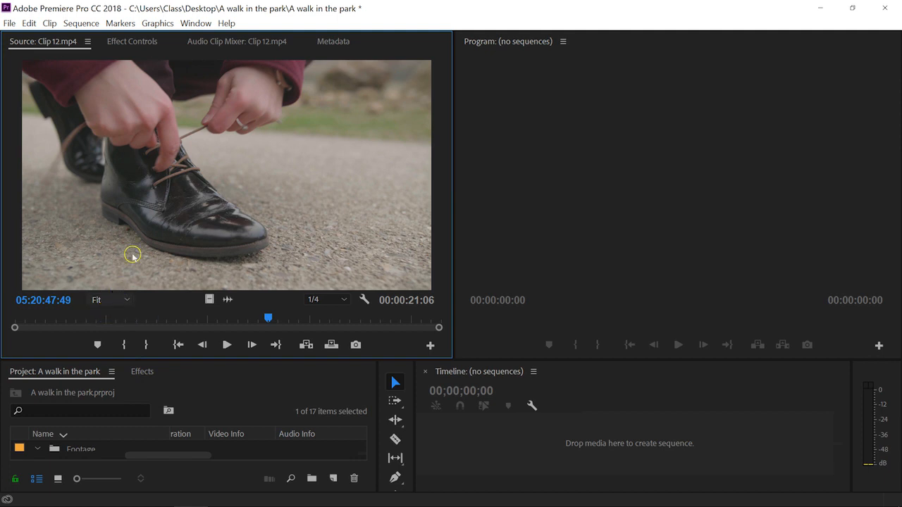
{"action": "left_click_drag", "start_coordinate": [453, 209], "coordinate": [370, 209]}
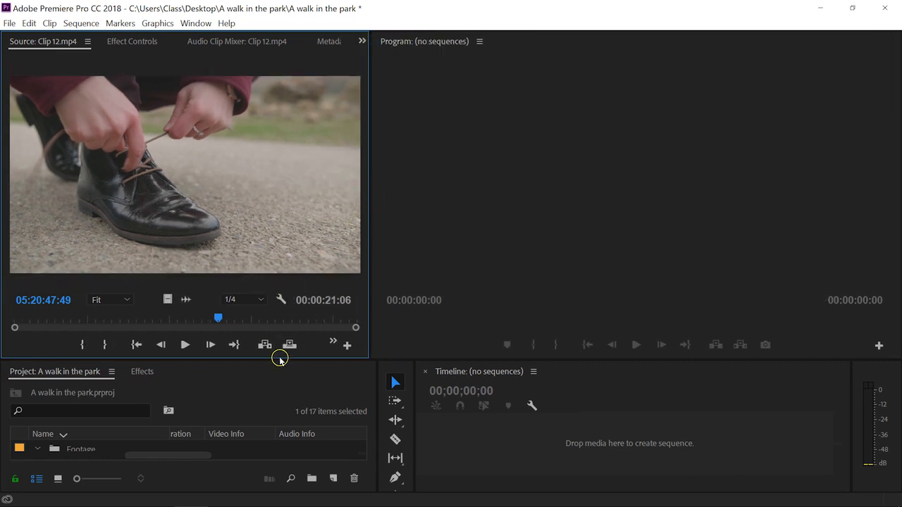
{"action": "left_click_drag", "start_coordinate": [279, 359], "coordinate": [282, 296]}
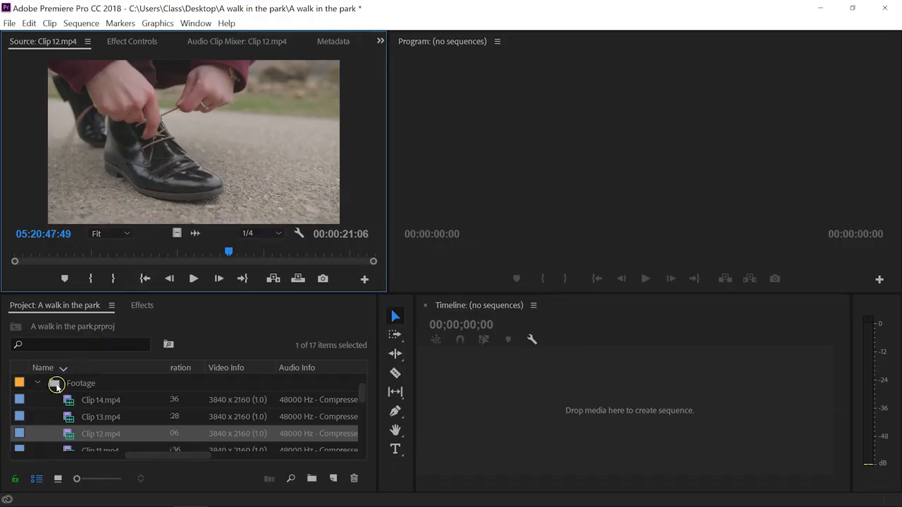
- Collapse the Footage bin and create a sequence named My Edit with the DSLR 1080p25 preset
{"action": "left_click", "coordinate": [41, 383]}
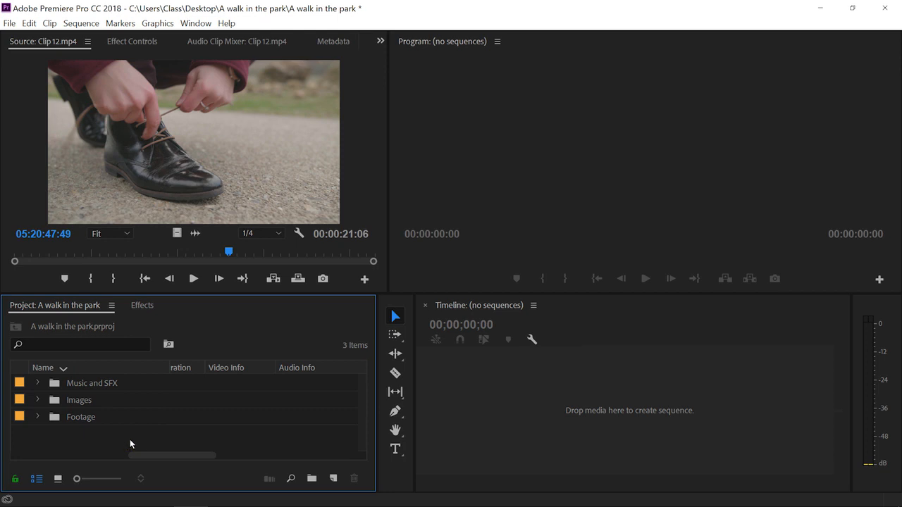
{"action": "left_click", "coordinate": [332, 480]}
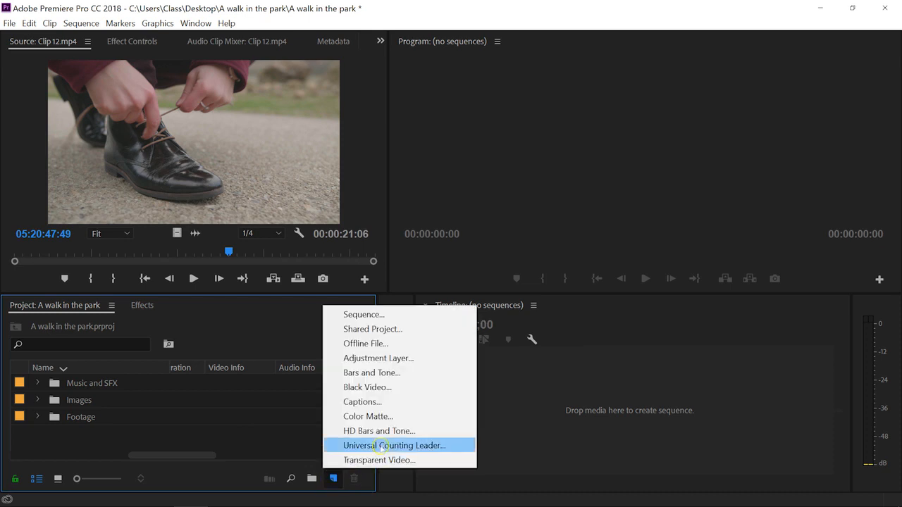
{"action": "left_click", "coordinate": [384, 314]}
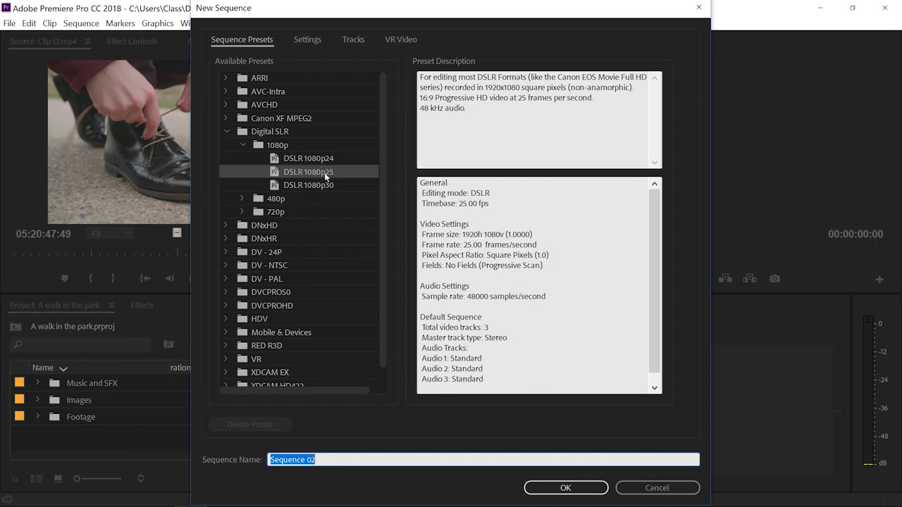
{"action": "type", "text": "My Edit"}
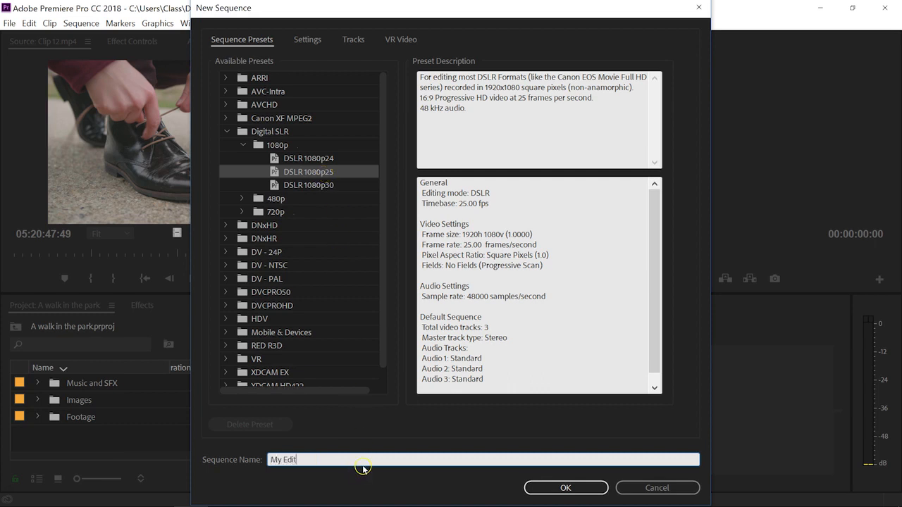
{"action": "left_click", "coordinate": [543, 487]}
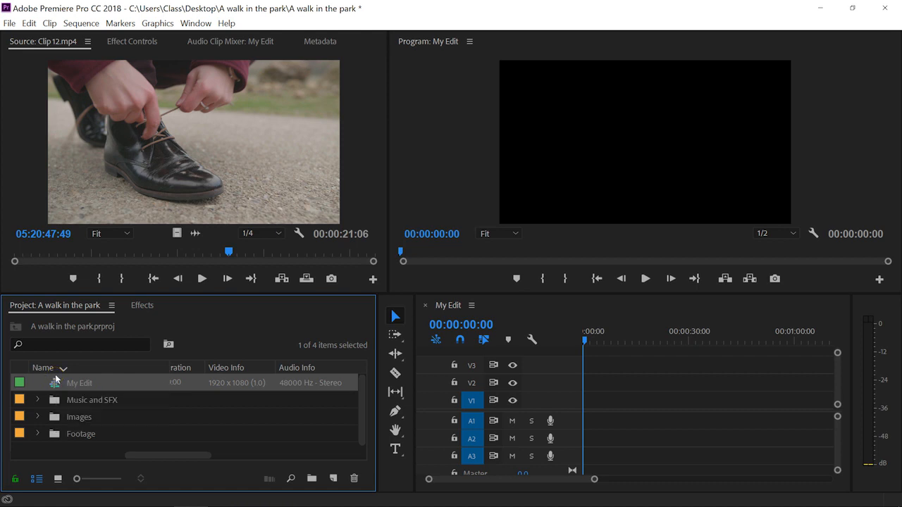
- Place Clip 12.mp4 from the Source Monitor at the start of tracks V1 and A1, keeping the existing sequence settings
{"action": "left_click", "coordinate": [153, 174]}
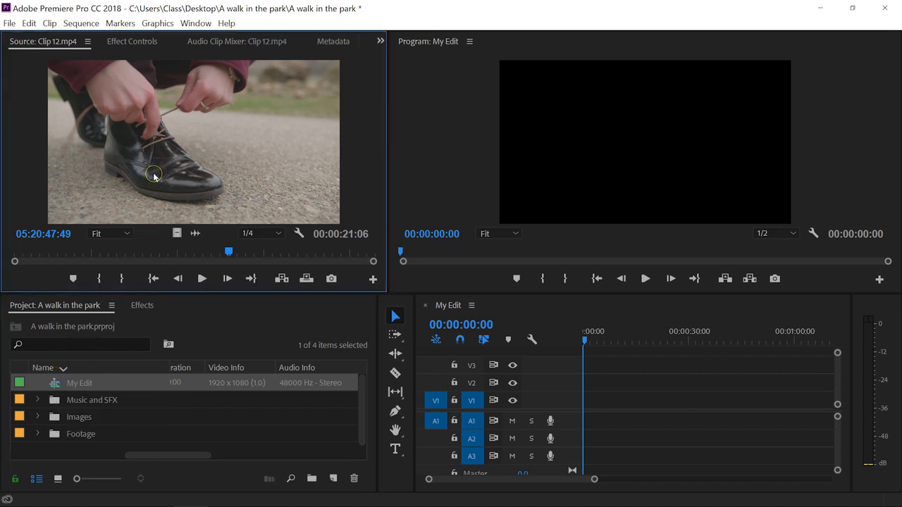
{"action": "left_click", "coordinate": [155, 173]}
{"action": "left_click", "coordinate": [143, 200]}
{"action": "left_click_drag", "start_coordinate": [521, 329], "coordinate": [577, 399]}
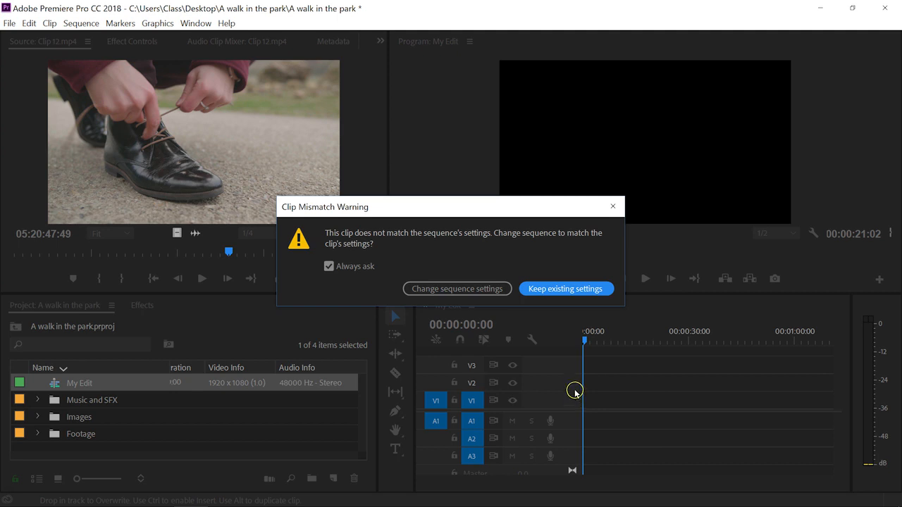
{"action": "left_click", "coordinate": [554, 287]}
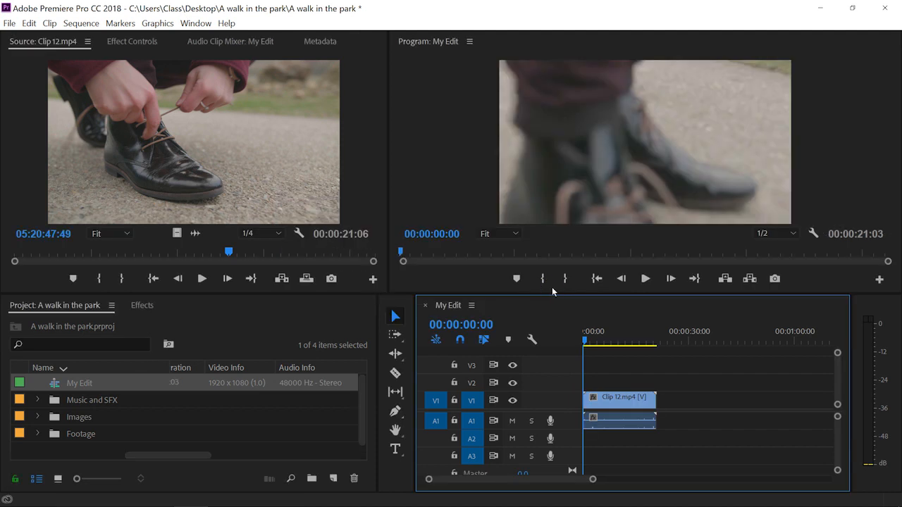
{"action": "left_click", "coordinate": [454, 127]}
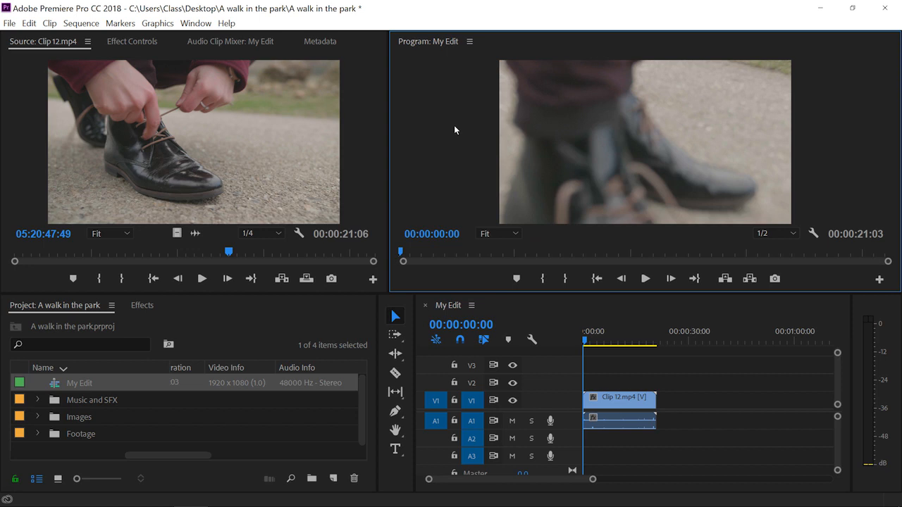
{"action": "left_click", "coordinate": [519, 172]}
{"action": "left_click", "coordinate": [167, 97]}
{"action": "left_click", "coordinate": [462, 106]}
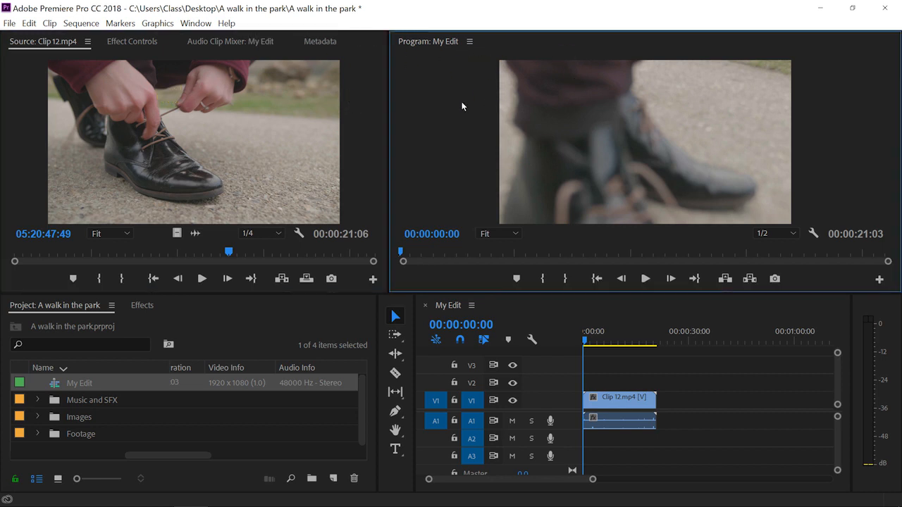
- Play the My Edit sequence from its start and stop playback at about 5 seconds
{"action": "left_click", "coordinate": [614, 370]}
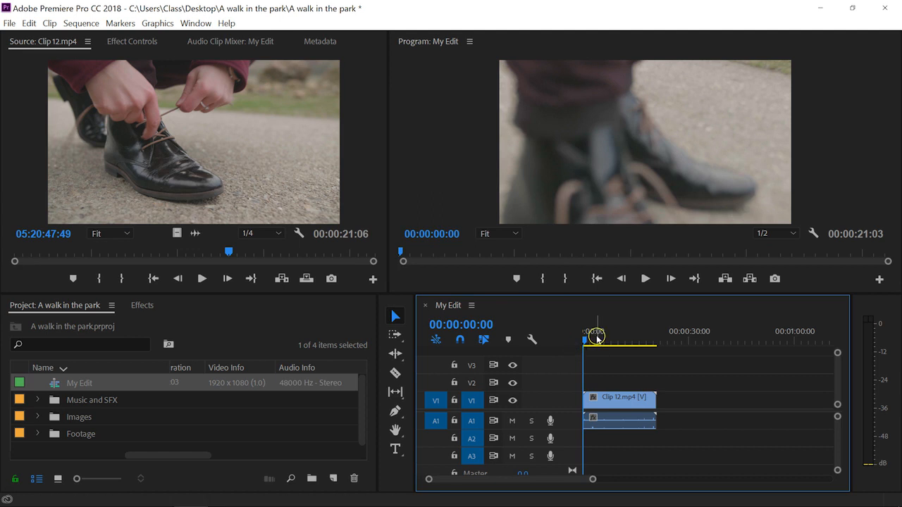
{"action": "key", "text": "space"}
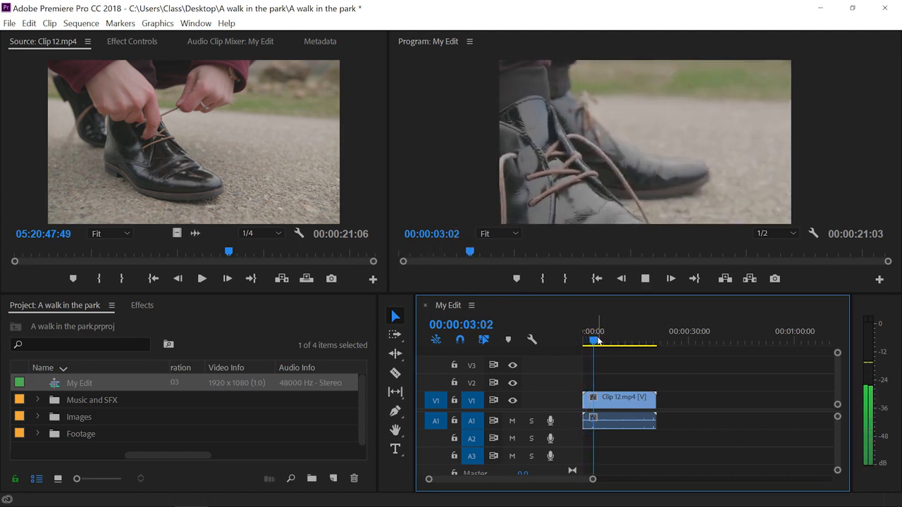
{"action": "left_click", "coordinate": [618, 397]}
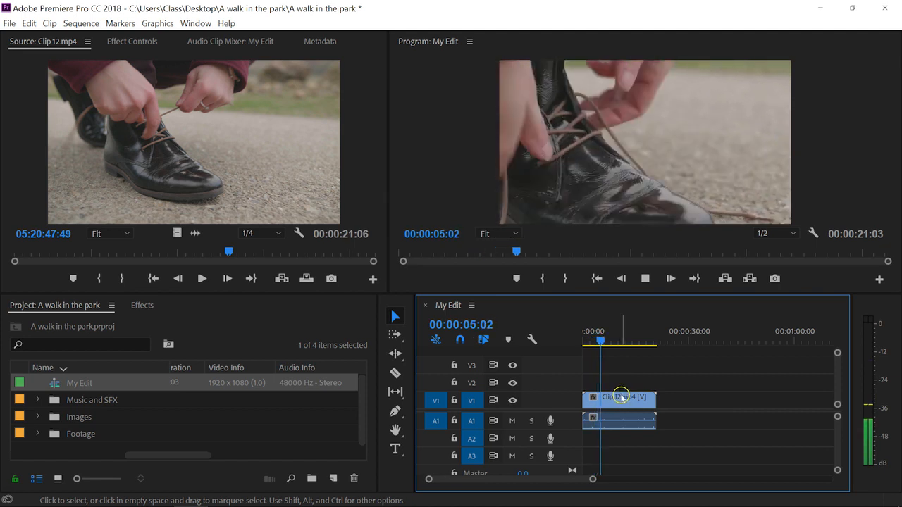
{"action": "key", "text": "space"}
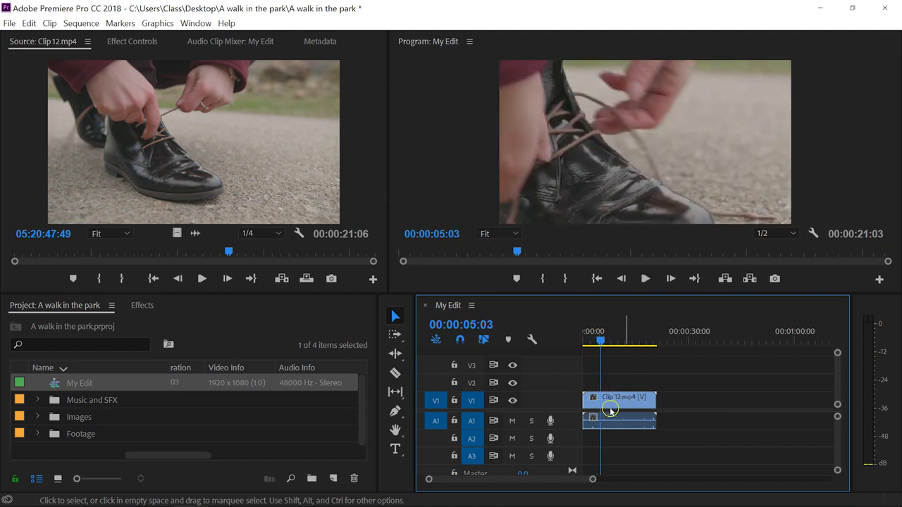
{"action": "left_click", "coordinate": [626, 396]}
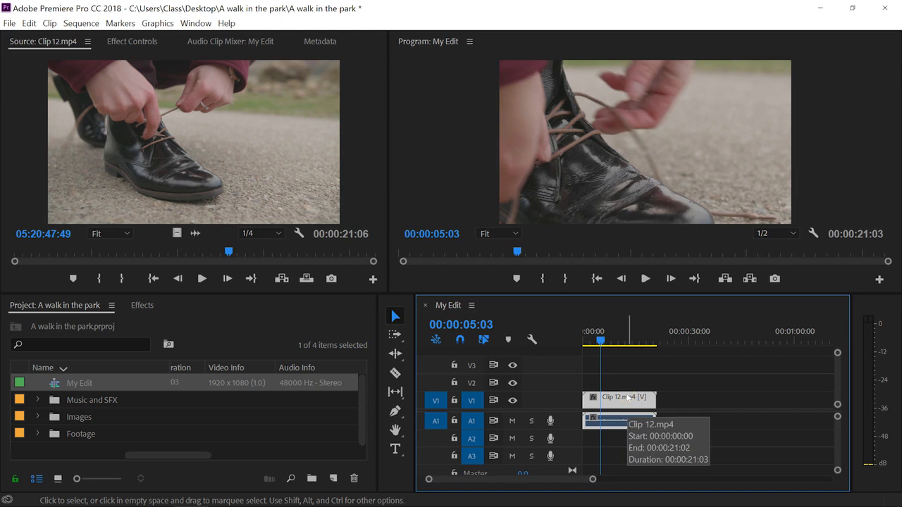
{"action": "left_click", "coordinate": [586, 101]}
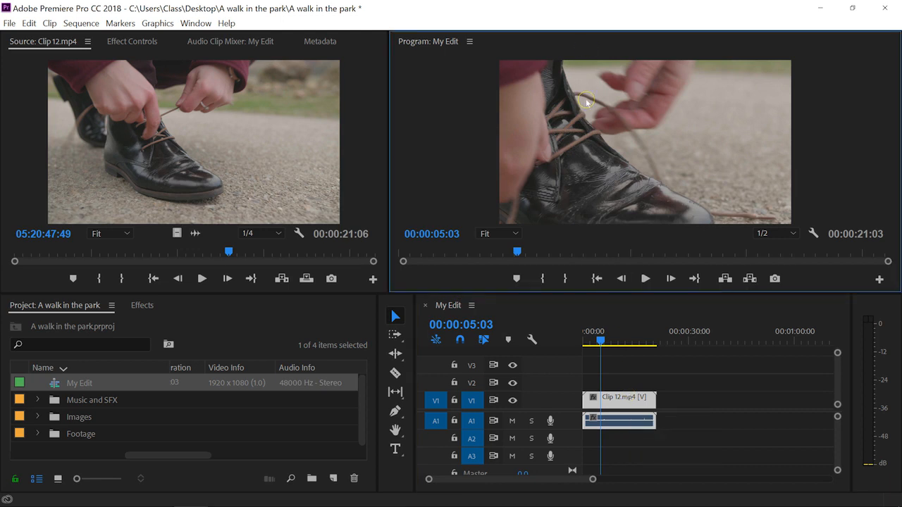
{"action": "left_click", "coordinate": [305, 125]}
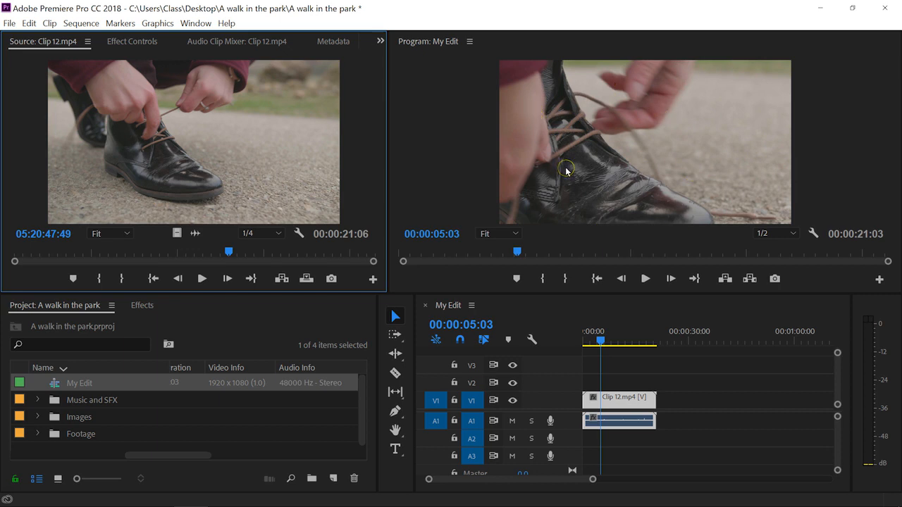
{"action": "left_click", "coordinate": [577, 146]}
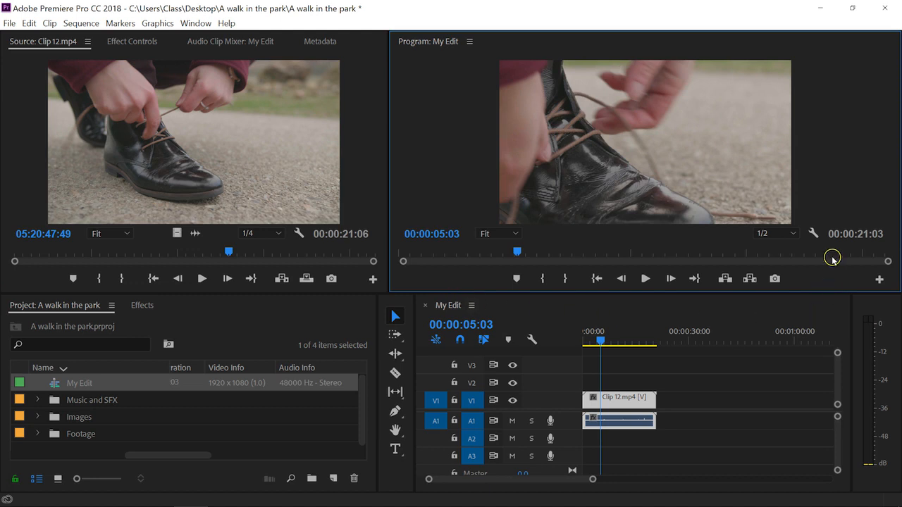
- Play about one second of the My Edit sequence, then step five frames forward to 00:00:06:07
{"action": "left_click", "coordinate": [645, 279]}
{"action": "left_click", "coordinate": [644, 279]}
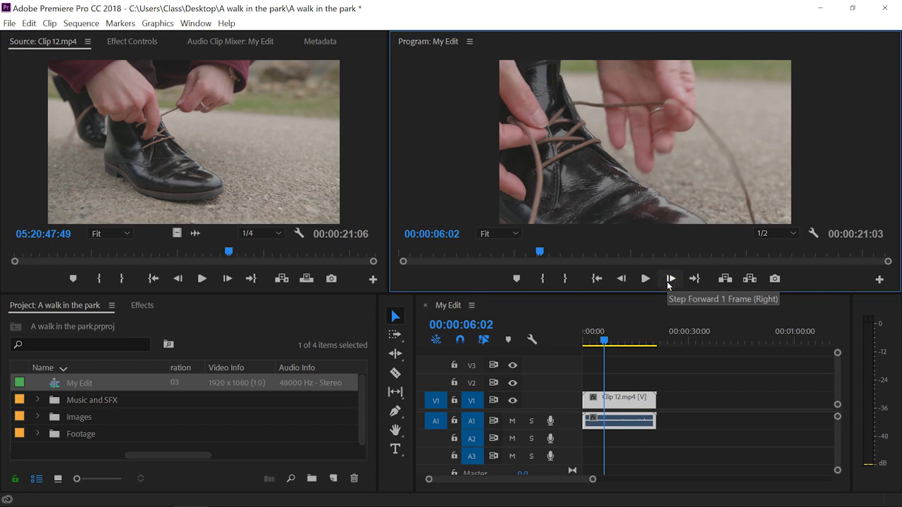
{"action": "left_click", "coordinate": [670, 279]}
{"action": "left_click", "coordinate": [670, 279]}
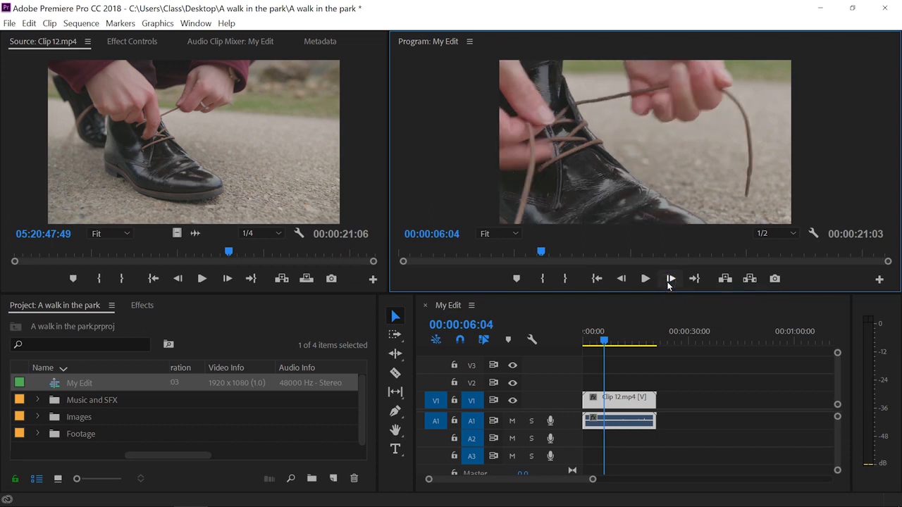
{"action": "left_click", "coordinate": [670, 278]}
{"action": "left_click", "coordinate": [670, 279]}
{"action": "left_click", "coordinate": [670, 278]}
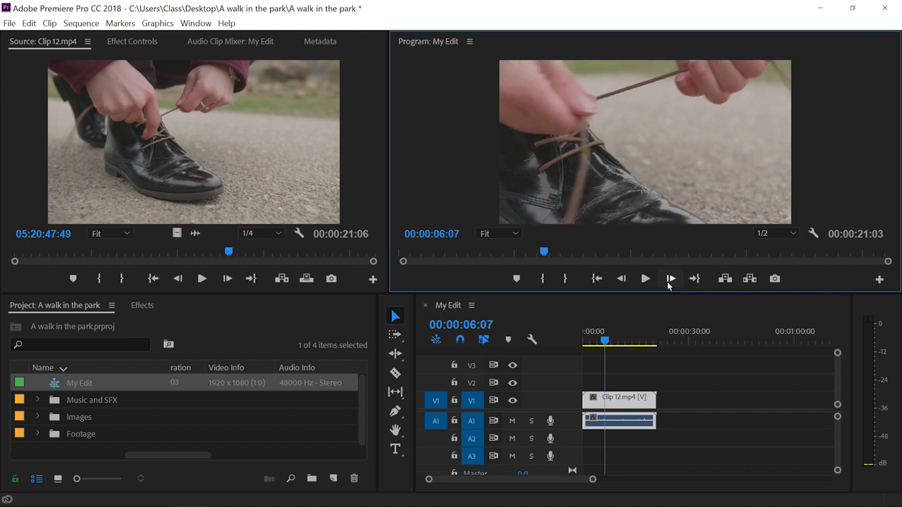
- Step the My Edit sequence back two frames, then move its playhead to 00:00:13:15
{"action": "left_click", "coordinate": [620, 278]}
{"action": "left_click", "coordinate": [620, 278]}
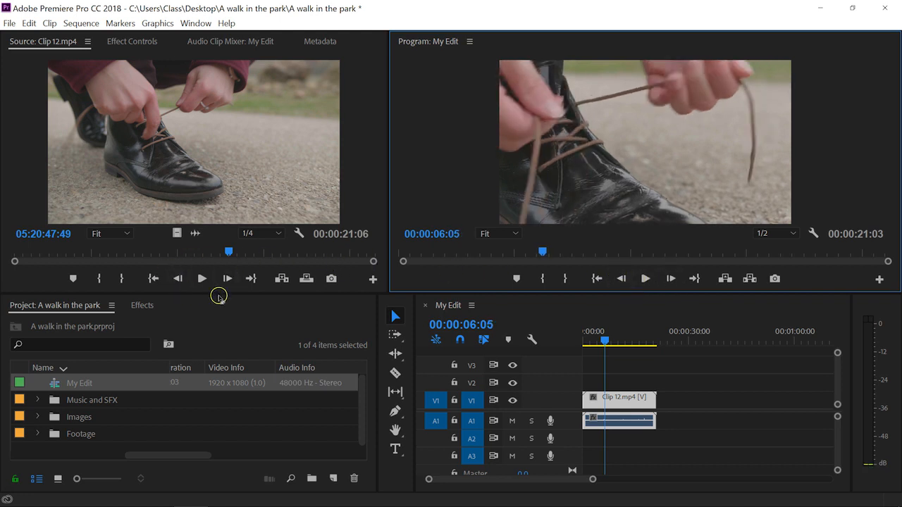
{"action": "left_click", "coordinate": [786, 232]}
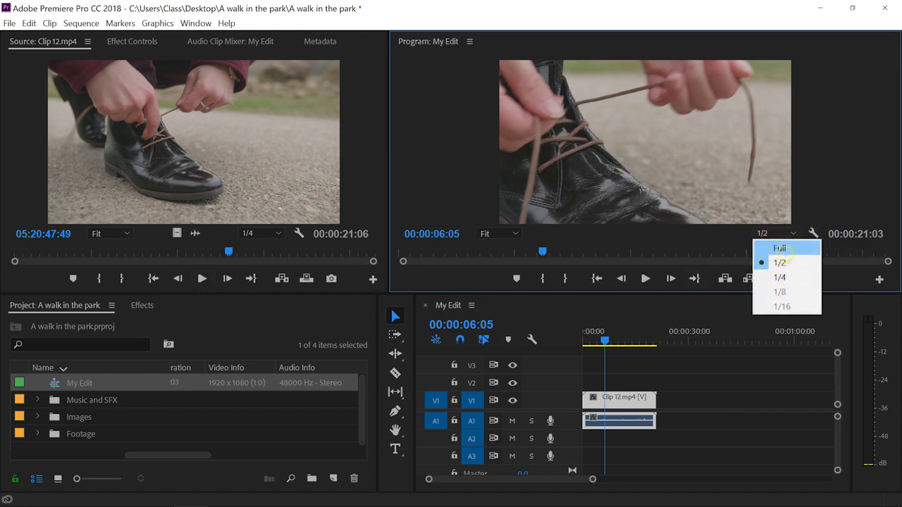
{"action": "left_click", "coordinate": [716, 251]}
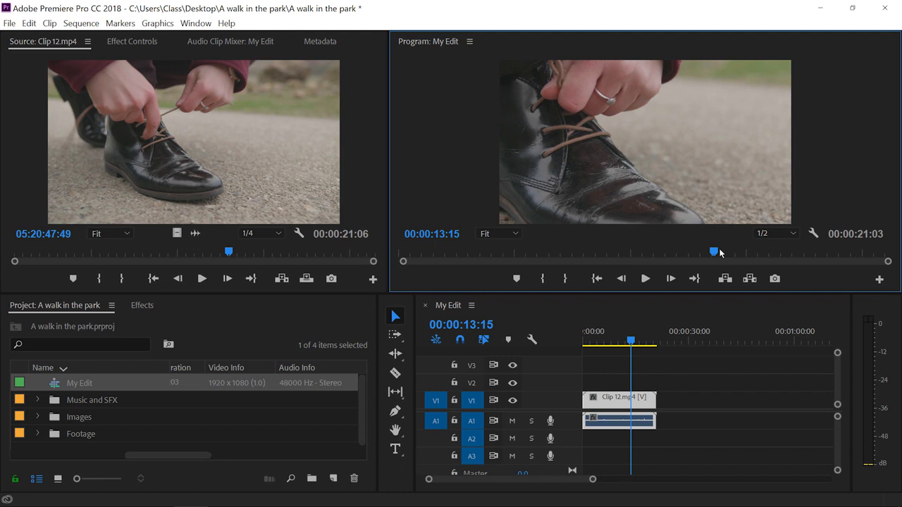
- Set the Source Monitor playback resolution to Full and play a short part of Clip 12.mp4, stopping at 05:20:43:38
{"action": "left_click", "coordinate": [149, 134]}
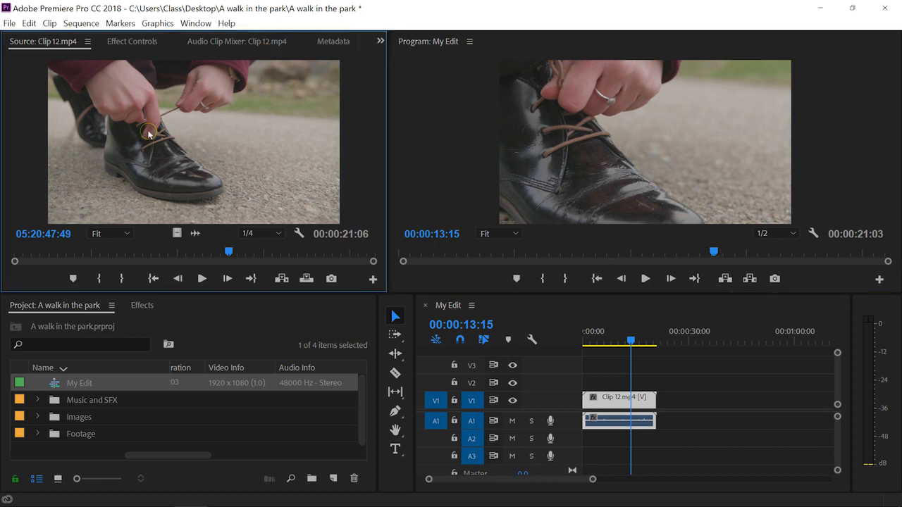
{"action": "left_click", "coordinate": [259, 233]}
{"action": "left_click", "coordinate": [266, 243]}
{"action": "left_click", "coordinate": [136, 252]}
{"action": "left_click", "coordinate": [211, 279]}
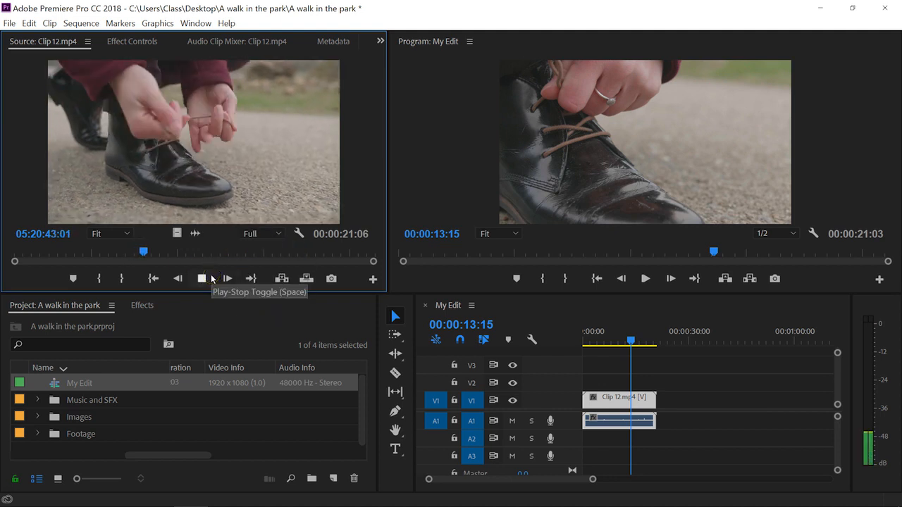
{"action": "left_click", "coordinate": [213, 279]}
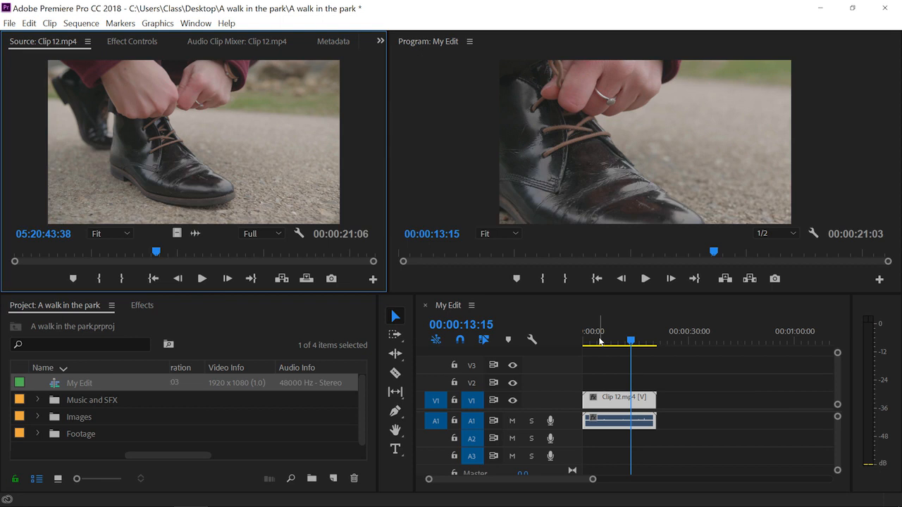
- Set the Program Monitor playback resolution to 1/4 and return to the My Edit timeline
{"action": "left_click", "coordinate": [521, 113]}
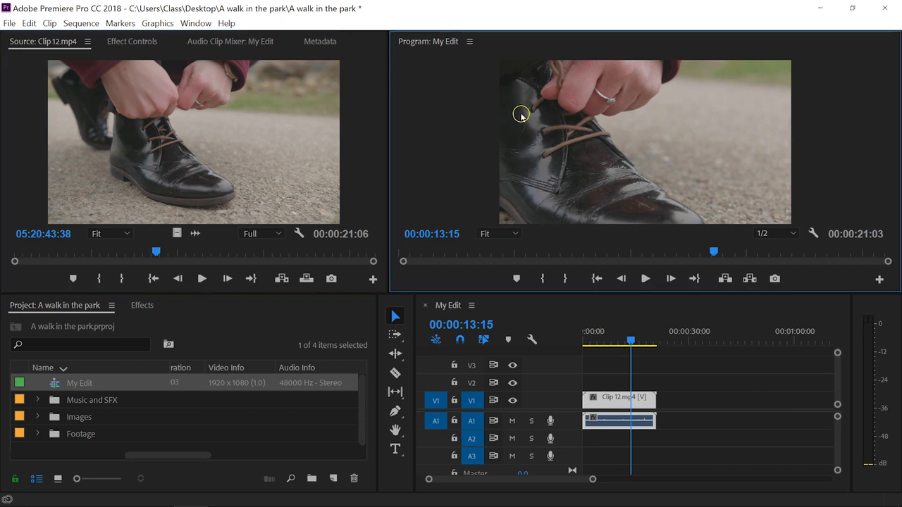
{"action": "left_click", "coordinate": [774, 233]}
{"action": "left_click", "coordinate": [794, 278]}
{"action": "left_click", "coordinate": [720, 188]}
{"action": "left_click", "coordinate": [312, 182]}
{"action": "left_click", "coordinate": [525, 180]}
{"action": "left_click", "coordinate": [575, 299]}
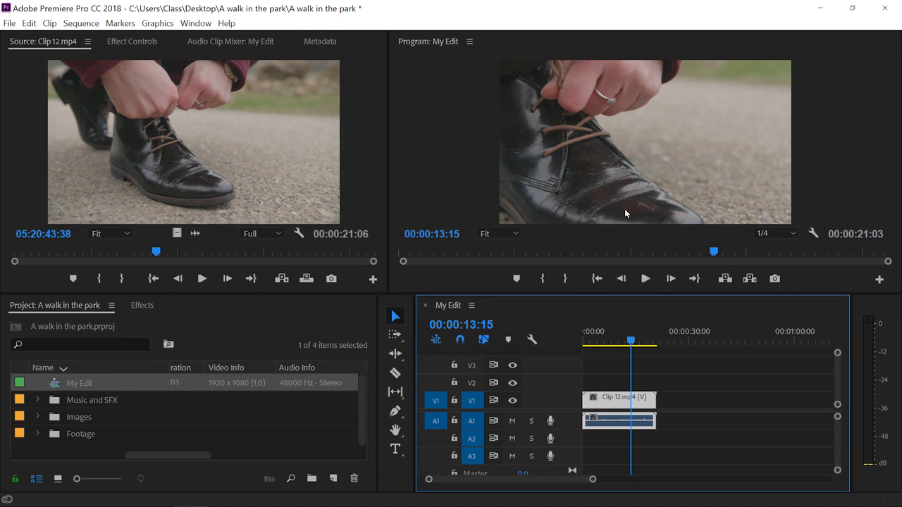
- Scale Clip 12.mp4 on the timeline to the sequence's frame with Set to Frame Size, then deselect it
{"action": "left_click", "coordinate": [636, 408]}
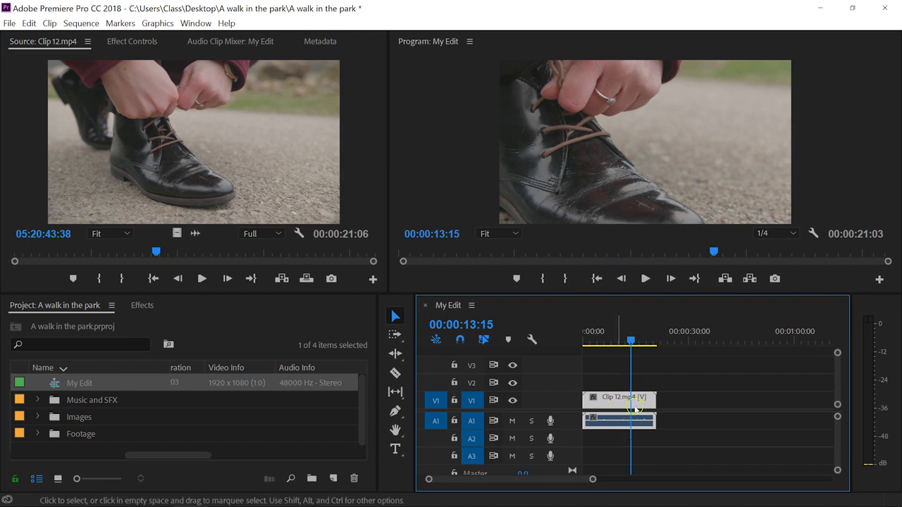
{"action": "right_click", "coordinate": [609, 402]}
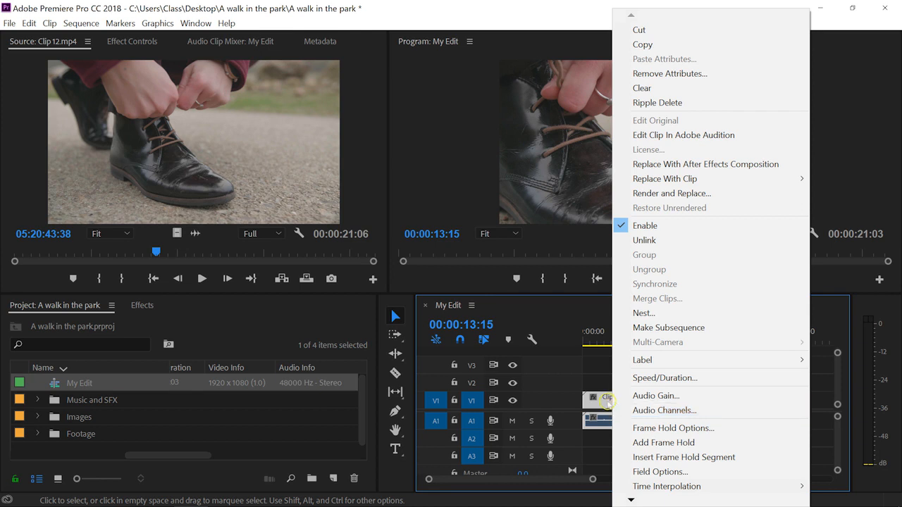
{"action": "mouse_move", "coordinate": [631, 498]}
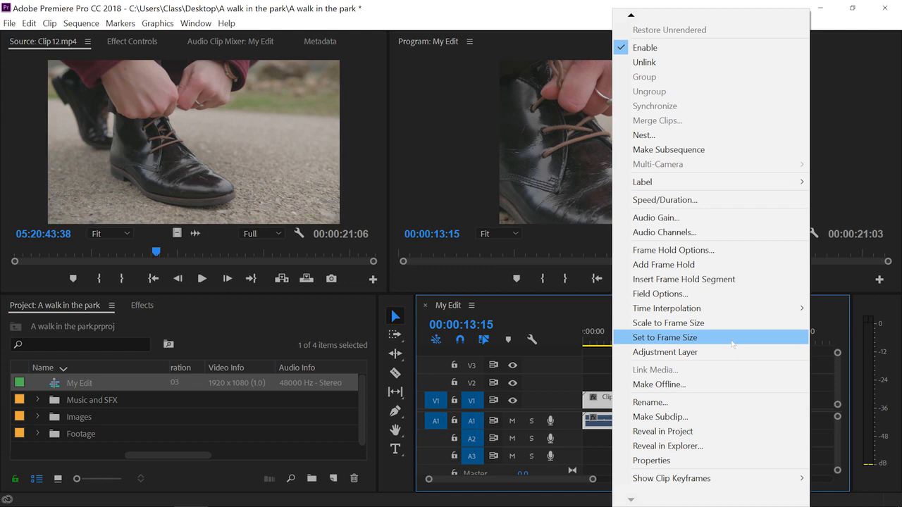
{"action": "left_click", "coordinate": [732, 344]}
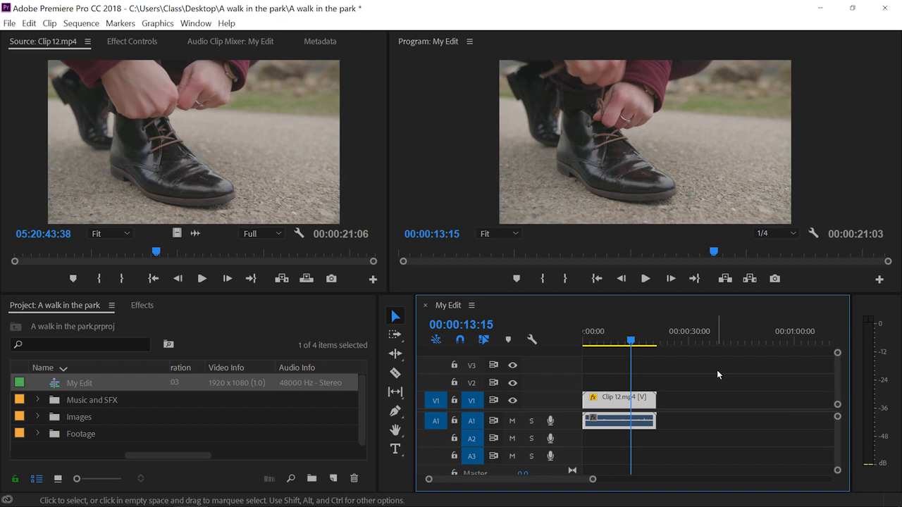
{"action": "left_click", "coordinate": [650, 380]}
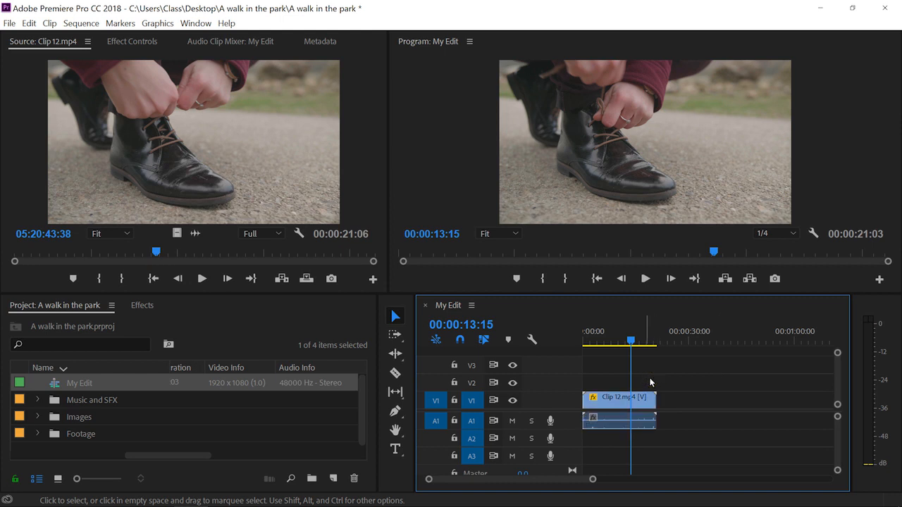
- Delete Clip 12.mp4 and its linked audio from the My Edit timeline
{"action": "left_click", "coordinate": [596, 402]}
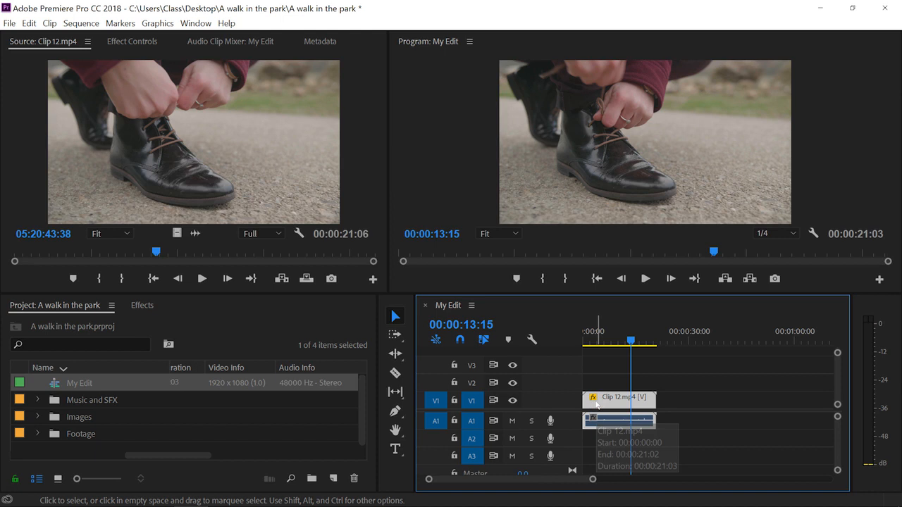
{"action": "key", "text": "Delete"}
{"action": "left_click", "coordinate": [596, 400]}
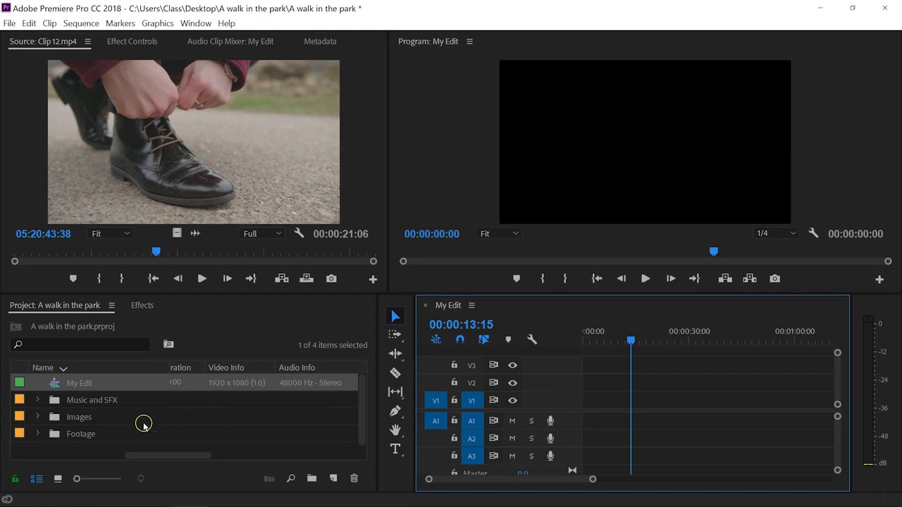
- Open the Footage bin in its own tab and place that tab between the Project and Effects tabs
{"action": "left_click", "coordinate": [38, 434]}
{"action": "scroll", "coordinate": [41, 433], "scroll_direction": "down", "scroll_amount": 1}
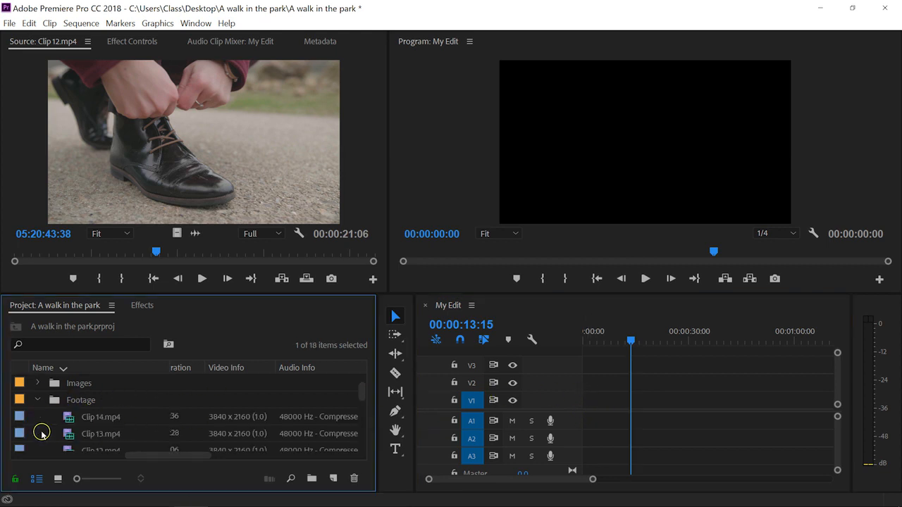
{"action": "left_click", "coordinate": [57, 399]}
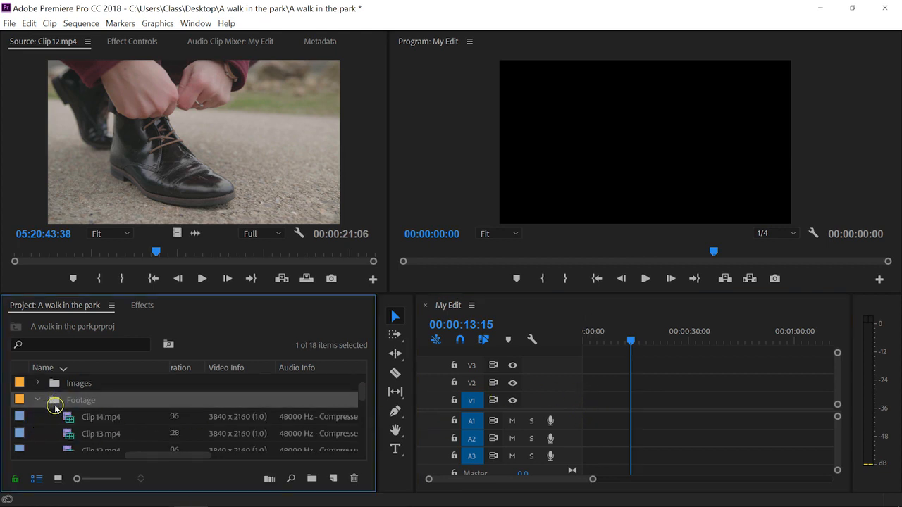
{"action": "double_click", "coordinate": [58, 399]}
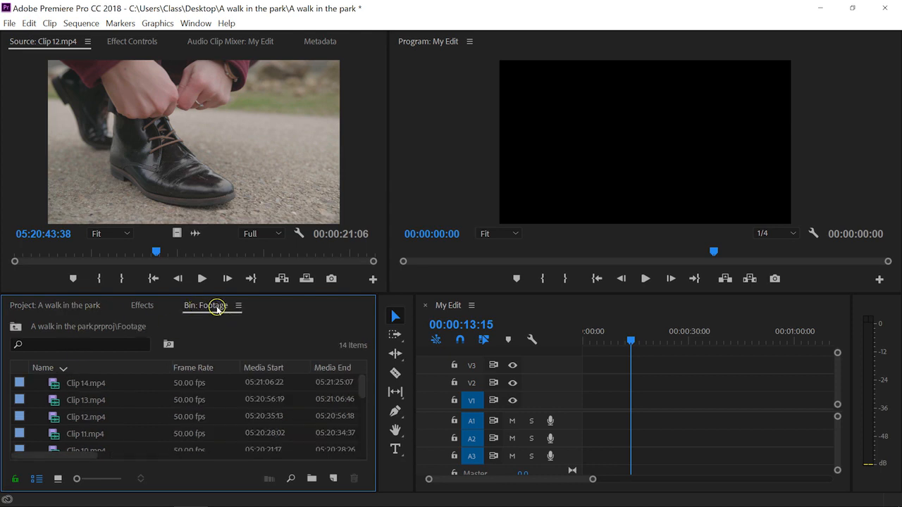
{"action": "left_click_drag", "start_coordinate": [208, 311], "coordinate": [167, 306]}
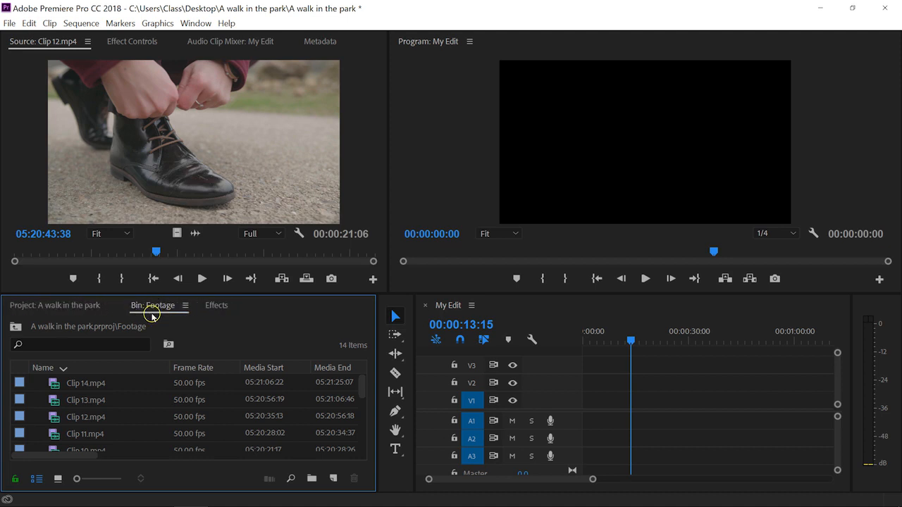
- Collapse the Footage bin in the project's item list and return to the separate Footage bin view
{"action": "left_click", "coordinate": [74, 305]}
{"action": "left_click", "coordinate": [39, 401]}
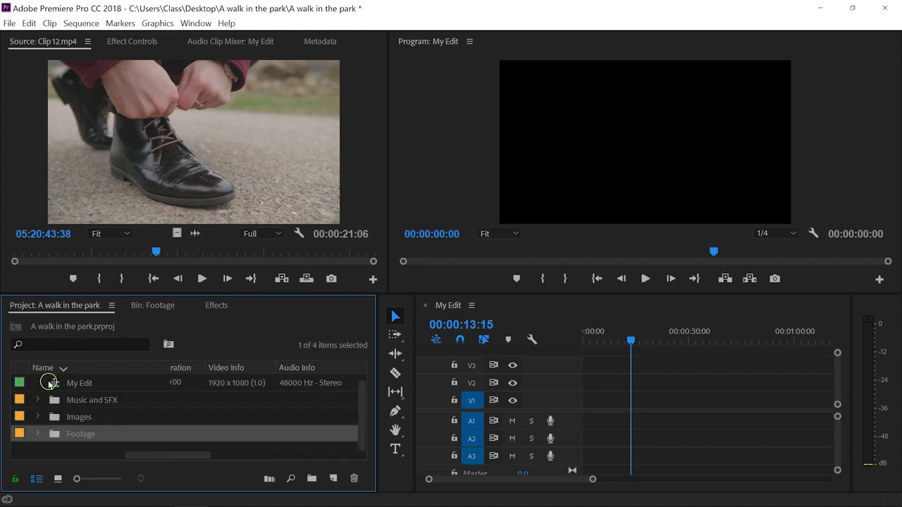
{"action": "left_click", "coordinate": [152, 310]}
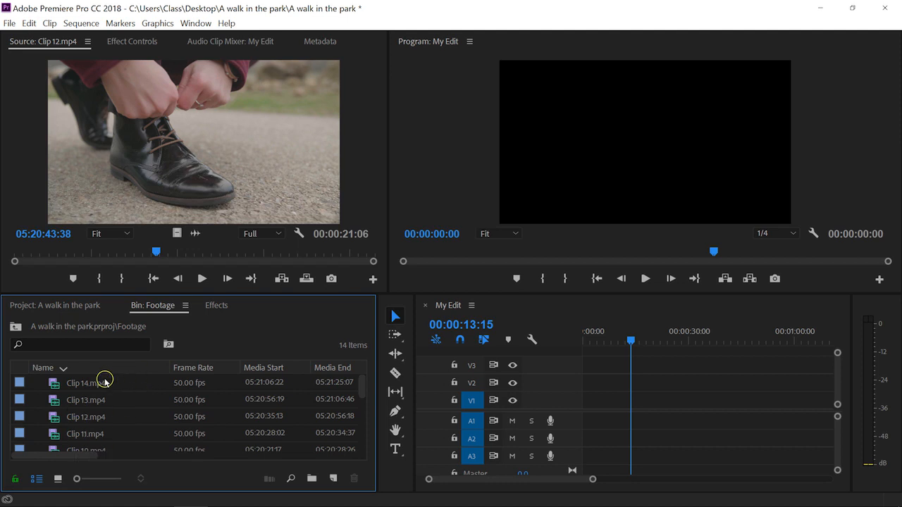
- Switch the Footage bin to Icon View and browse through its clip thumbnails
{"action": "left_click", "coordinate": [57, 478]}
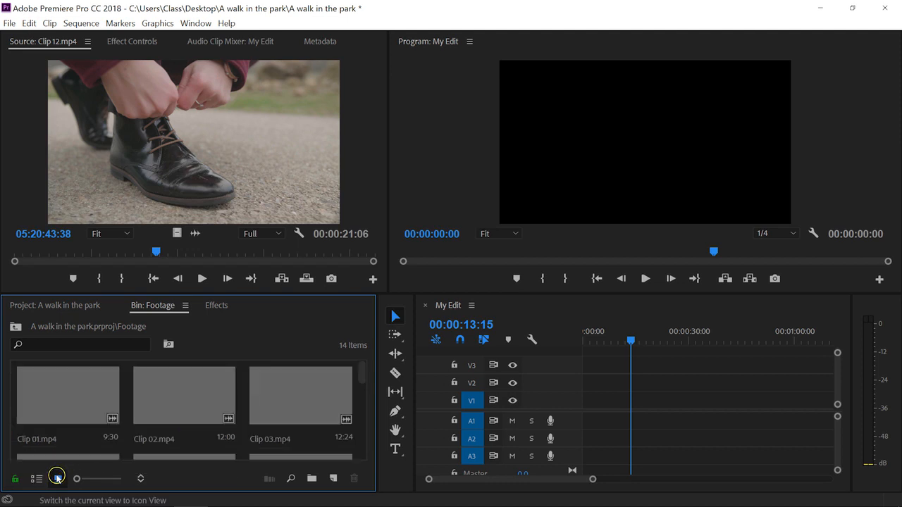
{"action": "left_click_drag", "start_coordinate": [357, 369], "coordinate": [376, 441]}
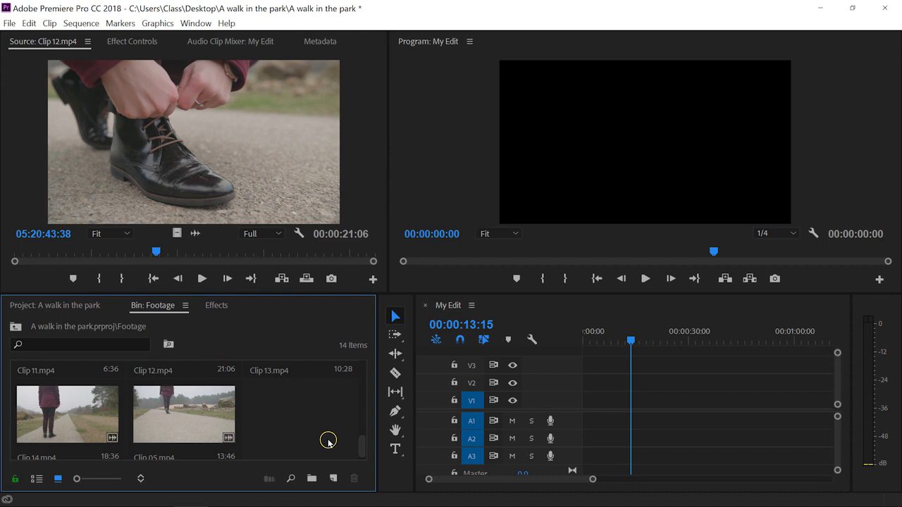
{"action": "left_click", "coordinate": [162, 417]}
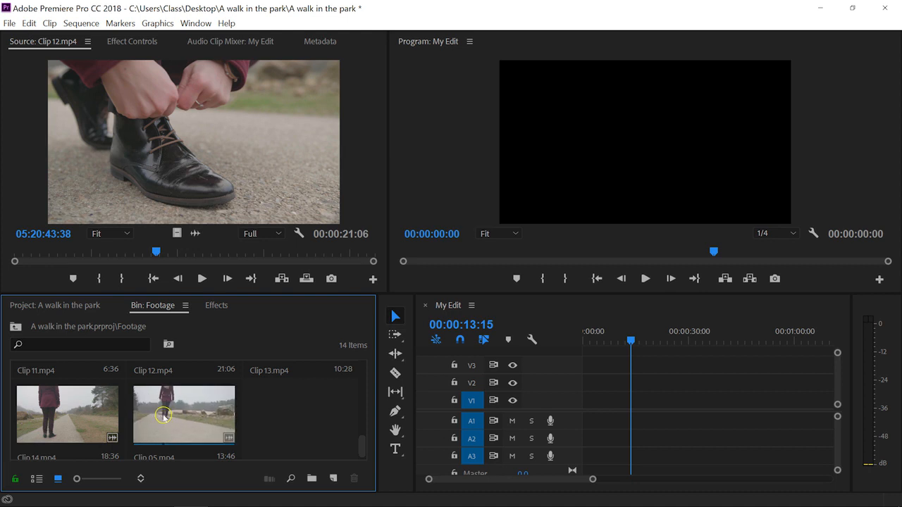
{"action": "scroll", "coordinate": [193, 419], "scroll_direction": "up", "scroll_amount": 5}
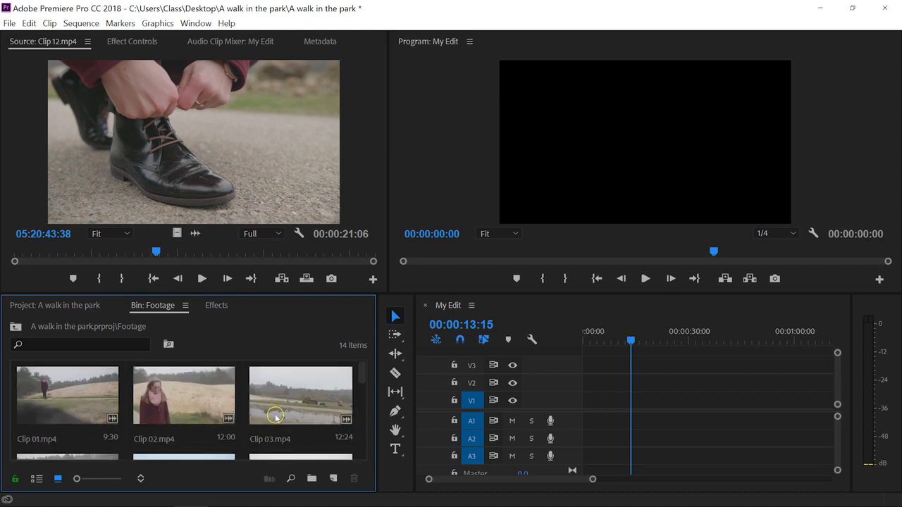
- Open Clip 01.mp4 in the Source Monitor and mark its In point at 05:16:47:43
{"action": "double_click", "coordinate": [42, 393]}
{"action": "left_click", "coordinate": [114, 175]}
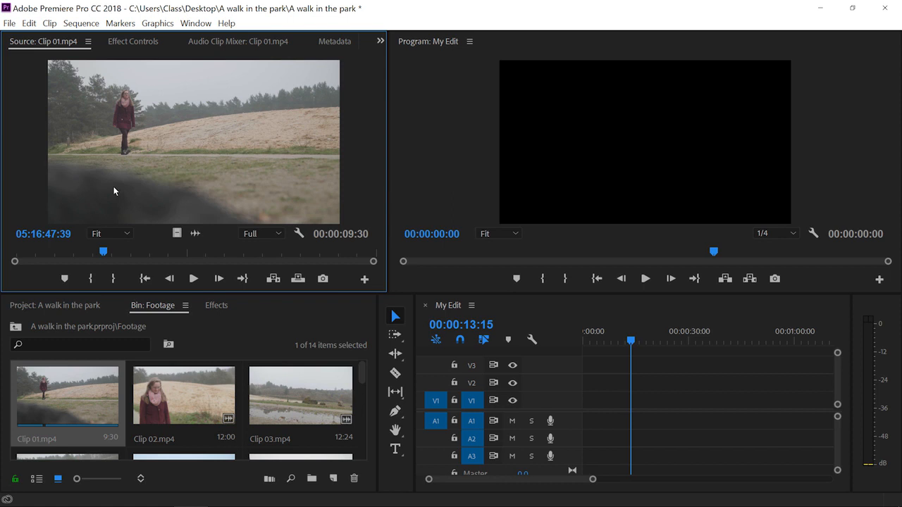
{"action": "mouse_move", "coordinate": [103, 251]}
{"action": "left_mouse_down"}
{"action": "mouse_move", "coordinate": [15, 253]}
{"action": "mouse_move", "coordinate": [106, 258]}
{"action": "left_mouse_up"}
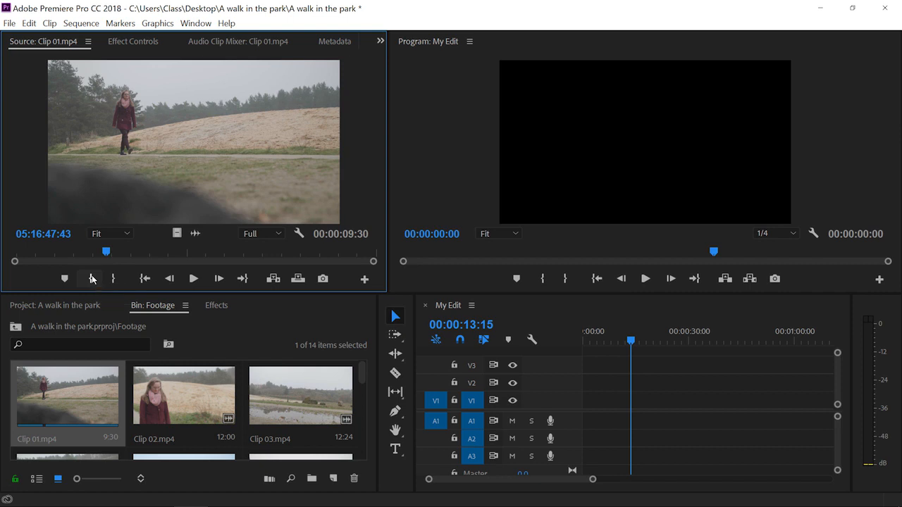
{"action": "left_click", "coordinate": [91, 279]}
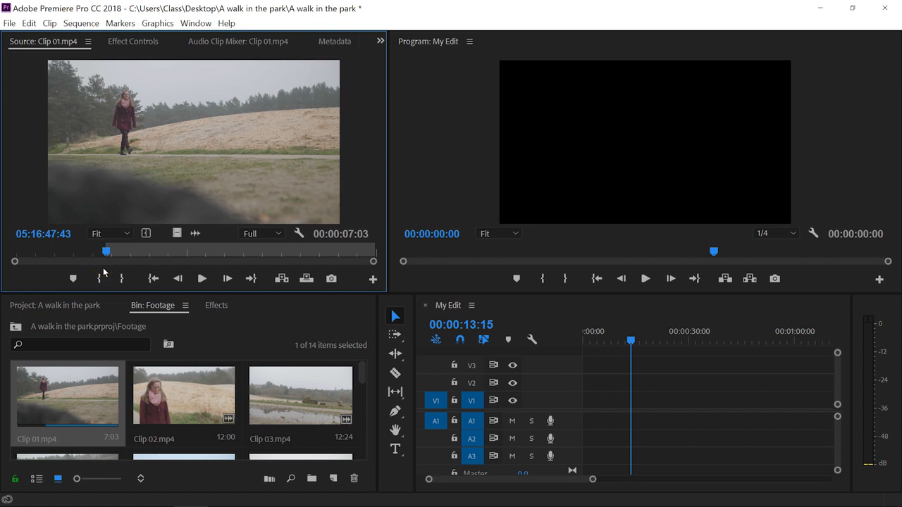
- Keep Clip 01.mp4's In point at 05:16:47:43 and mark its Out point at 05:16:52:38
{"action": "key", "text": "i"}
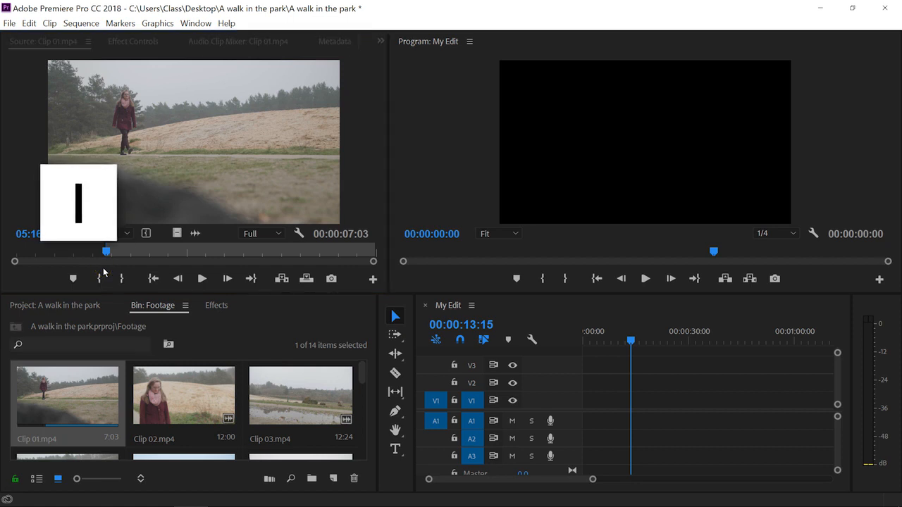
{"action": "left_click_drag", "start_coordinate": [106, 251], "coordinate": [290, 253]}
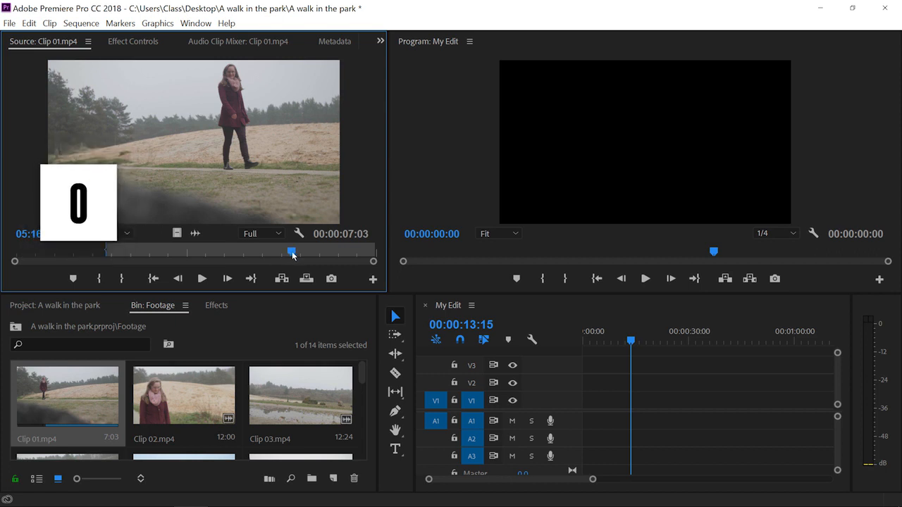
{"action": "key", "text": "o"}
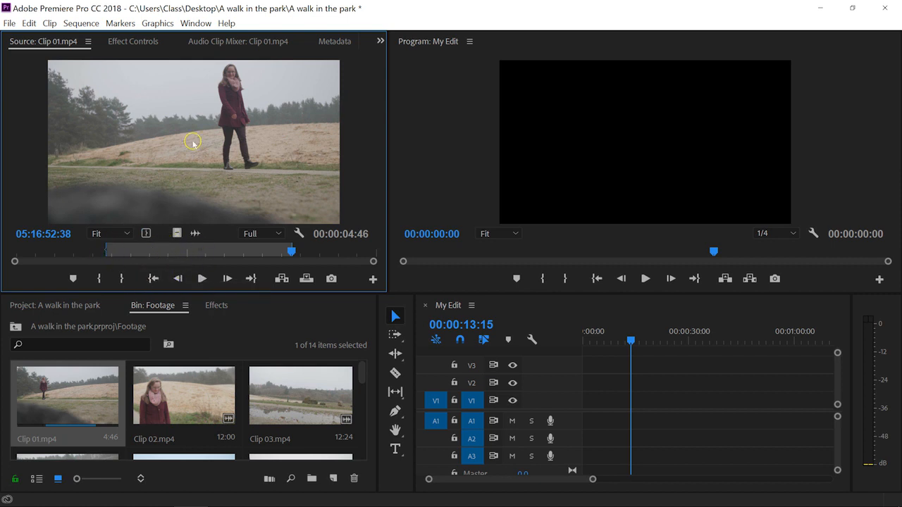
- Place the marked section of Clip 01.mp4 at the start of V1, keeping the existing sequence settings
{"action": "left_click_drag", "start_coordinate": [116, 124], "coordinate": [580, 401]}
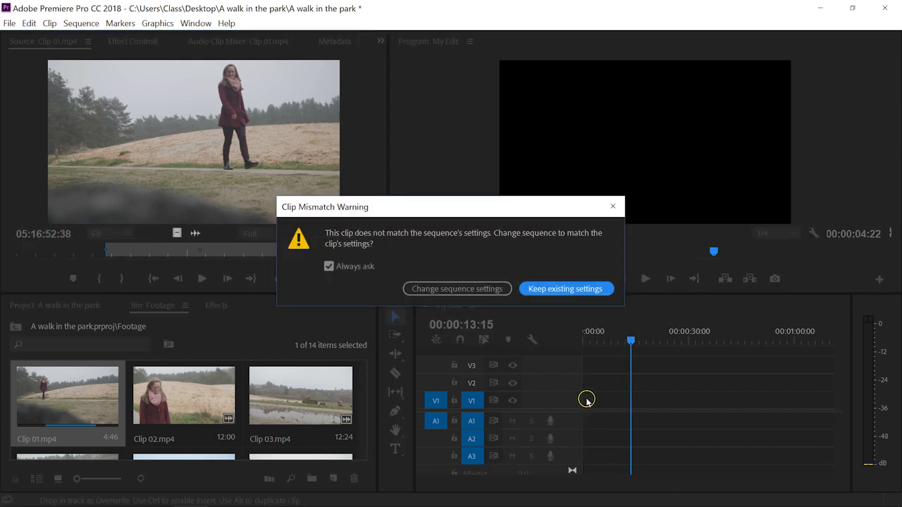
{"action": "left_click", "coordinate": [555, 289]}
{"action": "key", "text": "Home"}
- Fit the Clip 01.mp4 segment on V1 to the sequence's frame size and play the sequence
{"action": "right_click", "coordinate": [590, 399]}
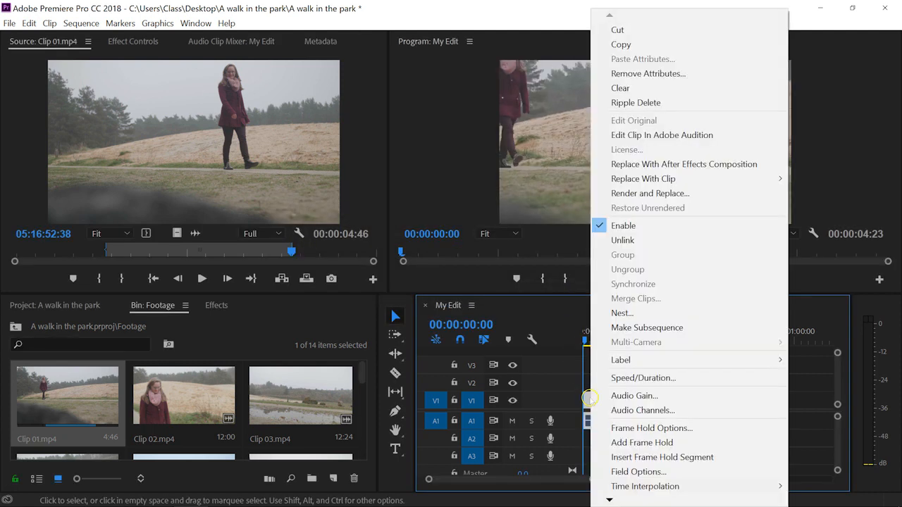
{"action": "scroll", "coordinate": [653, 470], "scroll_direction": "down", "scroll_amount": 4}
{"action": "left_click", "coordinate": [656, 338]}
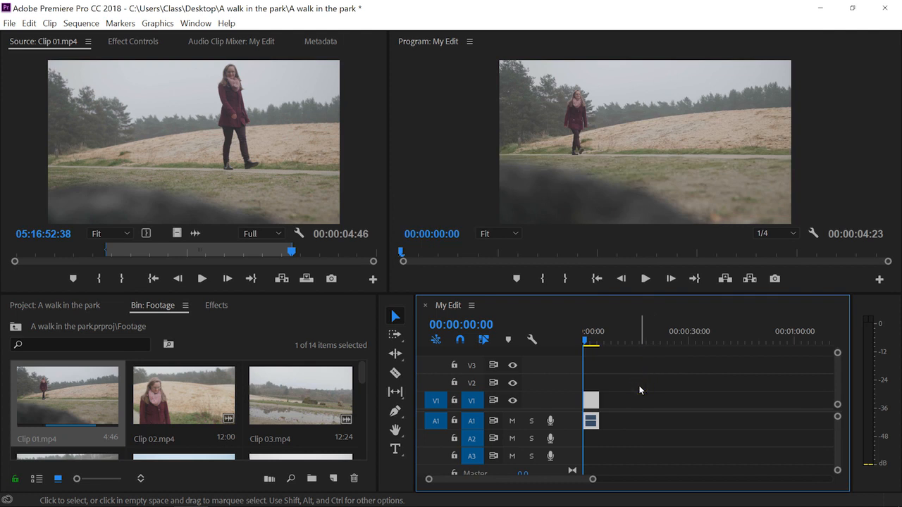
{"action": "key", "text": "space"}
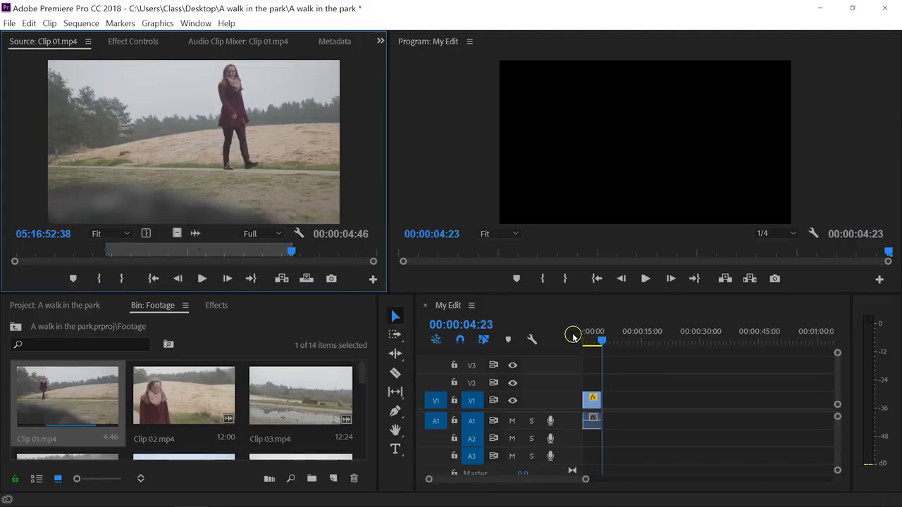
- Re-mark Clip 01.mp4 in the Source Monitor with its In point at 05:16:50:25 and Out point at 05:16:51:40
{"action": "left_click", "coordinate": [625, 405]}
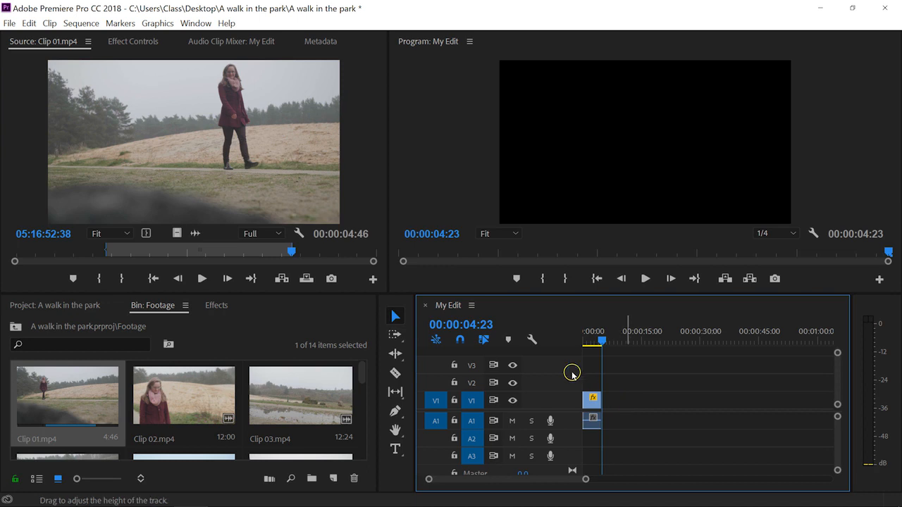
{"action": "left_click", "coordinate": [204, 198]}
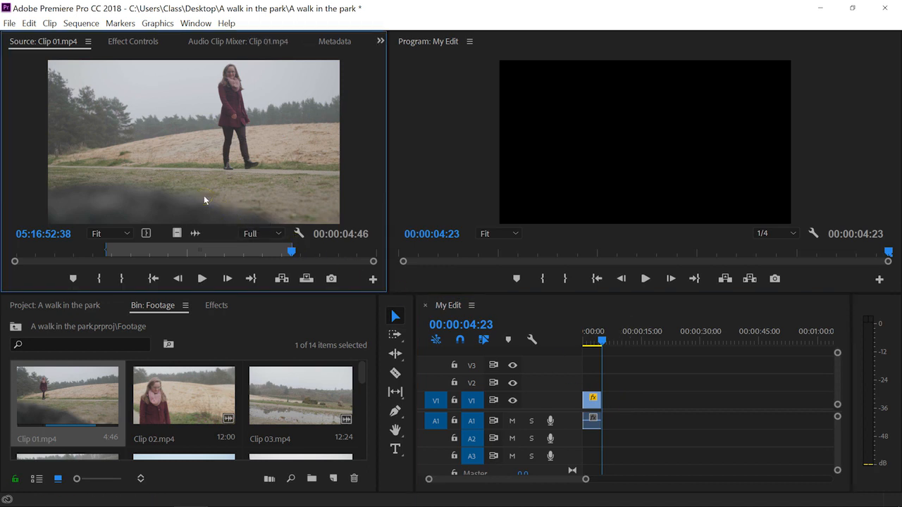
{"action": "left_click", "coordinate": [199, 199]}
{"action": "left_click", "coordinate": [195, 198]}
{"action": "left_click", "coordinate": [190, 249]}
{"action": "left_click_drag", "start_coordinate": [190, 248], "coordinate": [210, 246]}
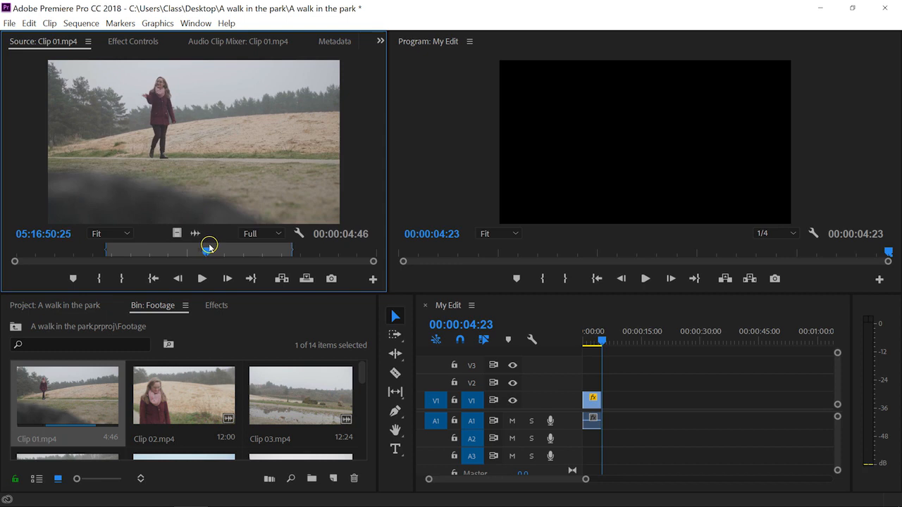
{"action": "key", "text": "i"}
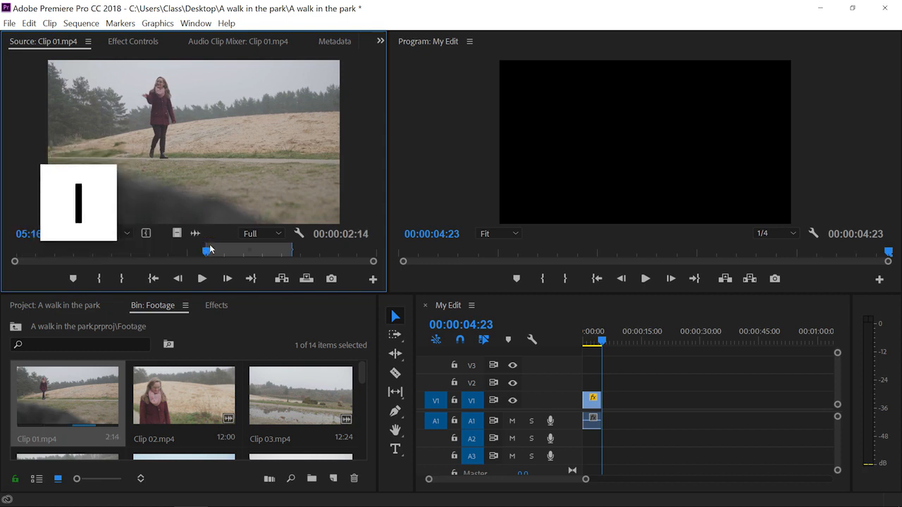
{"action": "left_click_drag", "start_coordinate": [206, 248], "coordinate": [256, 252]}
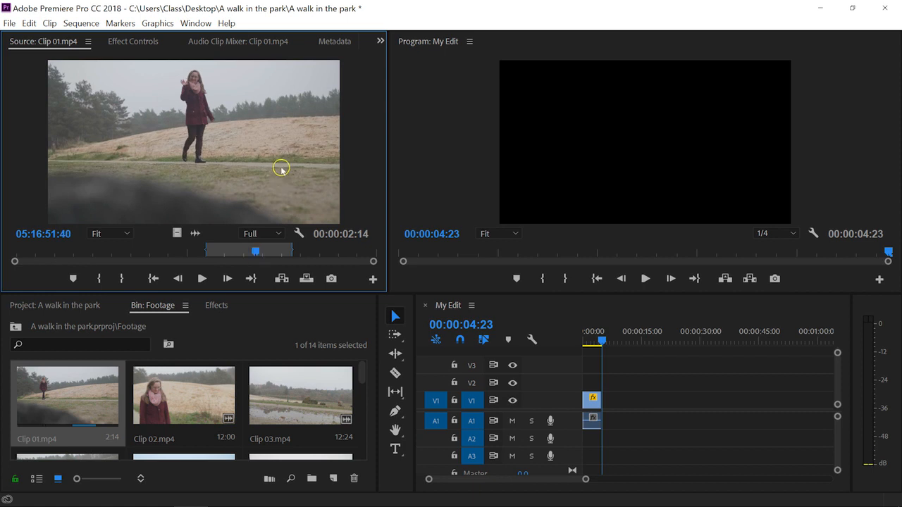
{"action": "key", "text": "o"}
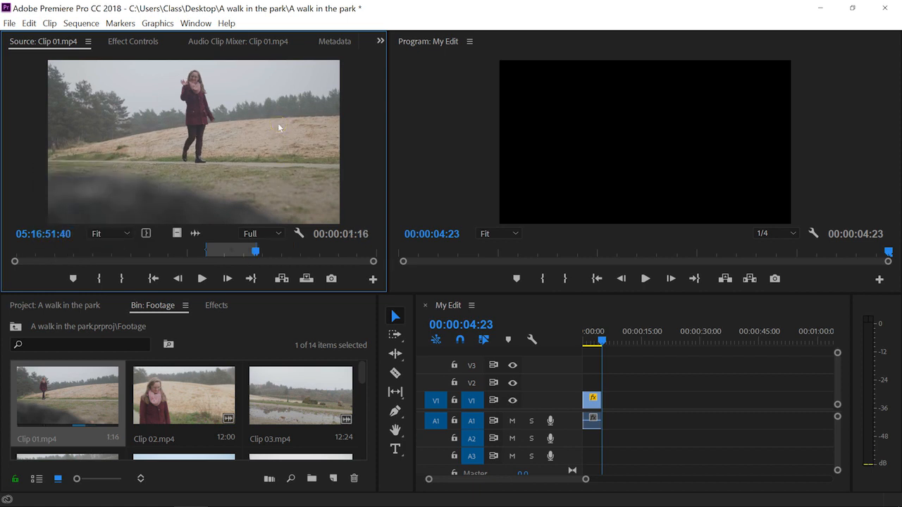
- Add the newly marked section of Clip 01.mp4 to V1 directly after the first segment
{"action": "left_click_drag", "start_coordinate": [277, 122], "coordinate": [604, 396]}
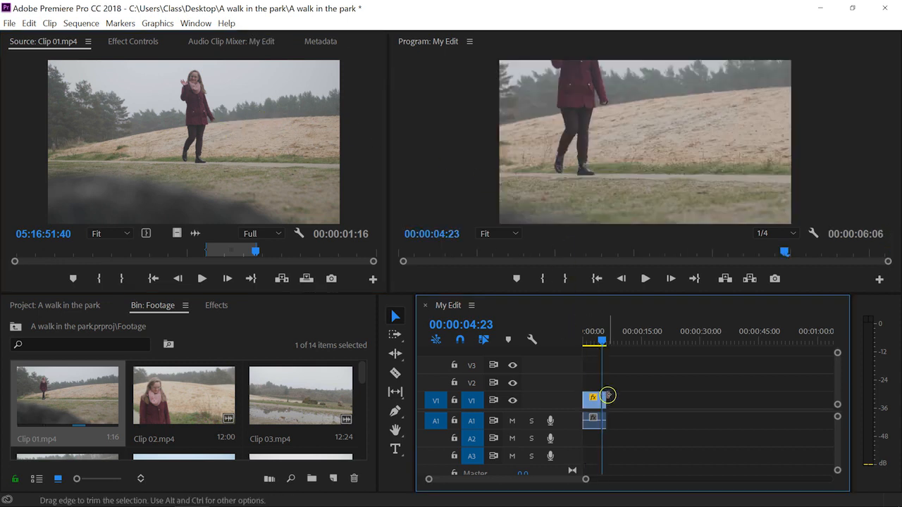
{"action": "left_click", "coordinate": [654, 387]}
{"action": "mouse_move", "coordinate": [476, 481]}
{"action": "left_mouse_down"}
{"action": "mouse_move", "coordinate": [505, 479]}
{"action": "mouse_move", "coordinate": [462, 482]}
{"action": "left_mouse_up"}
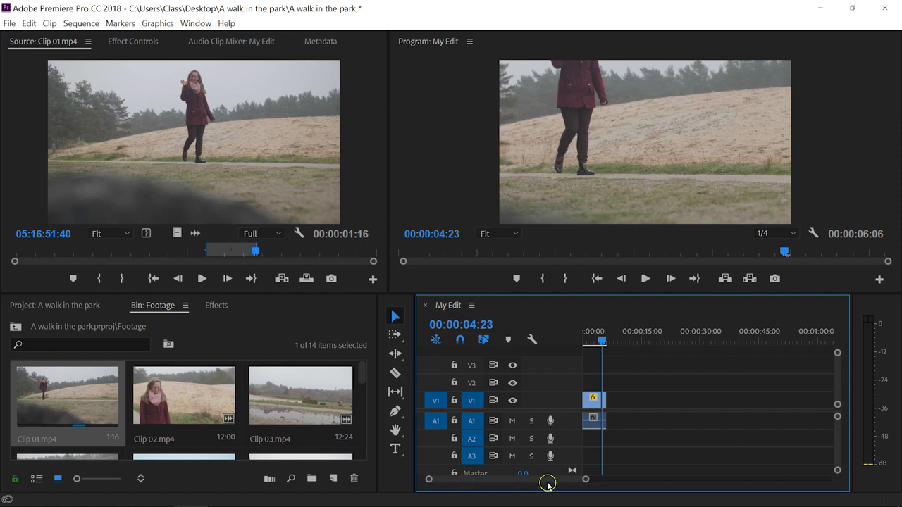
{"action": "left_click_drag", "start_coordinate": [584, 478], "coordinate": [547, 479]}
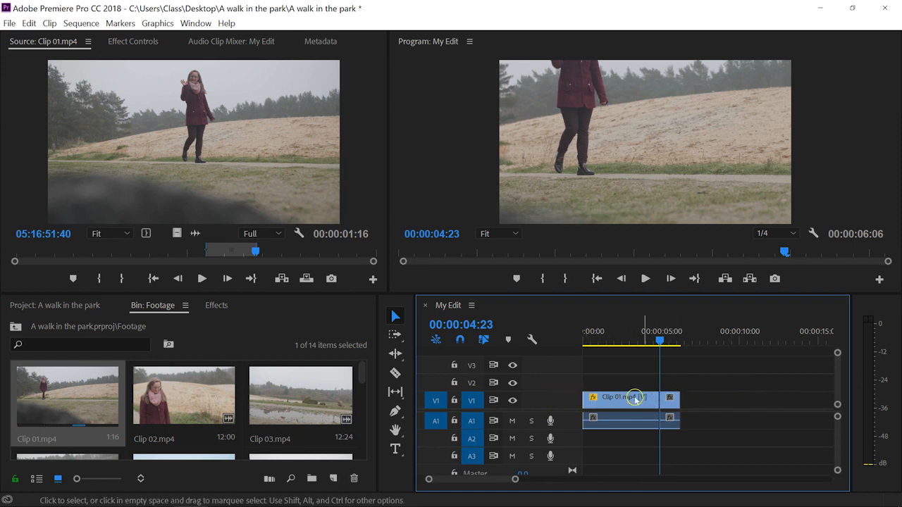
{"action": "left_click", "coordinate": [467, 371]}
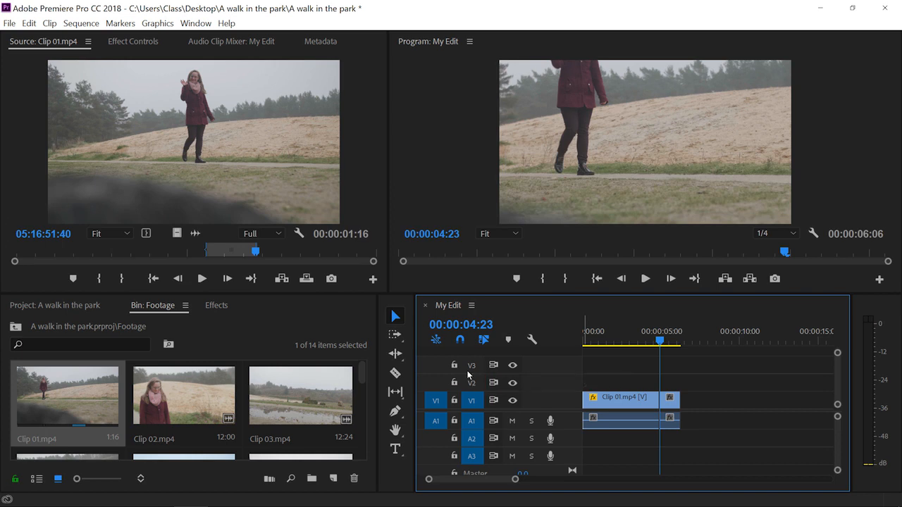
{"action": "left_click", "coordinate": [469, 400]}
{"action": "left_click", "coordinate": [470, 367]}
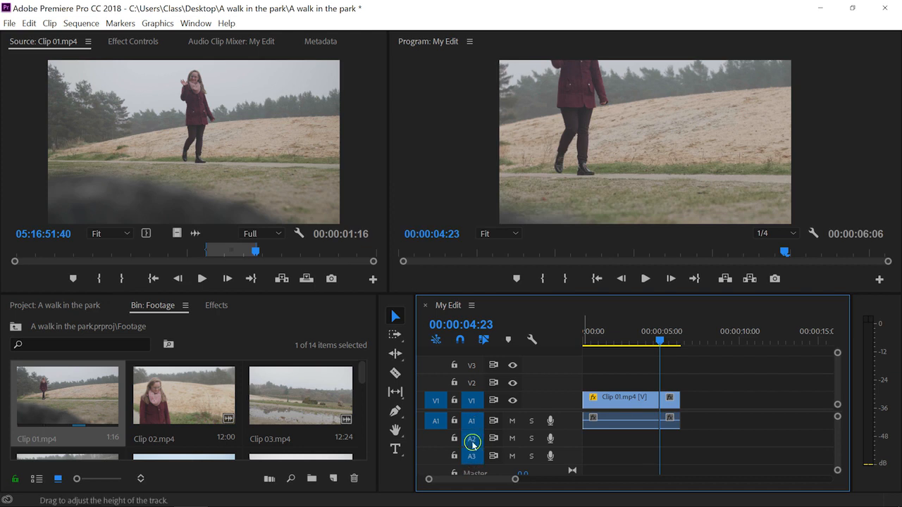
{"action": "left_click", "coordinate": [636, 404]}
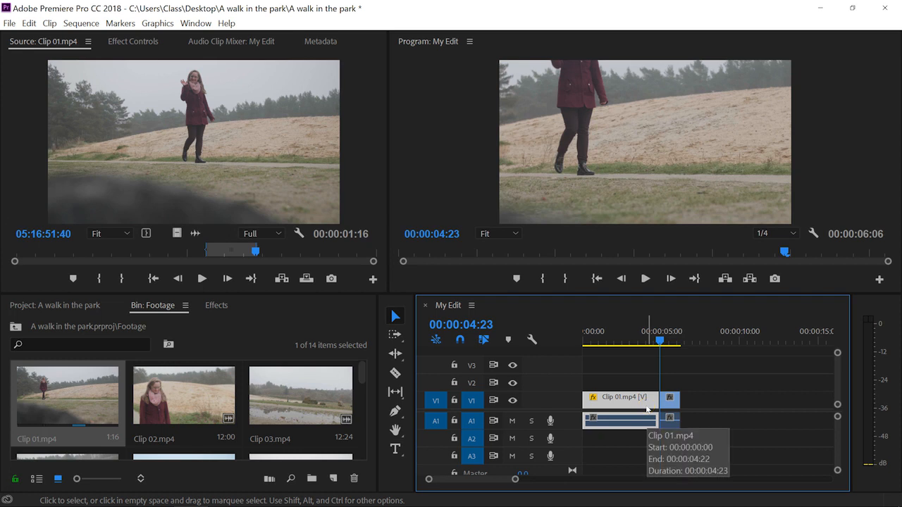
{"action": "left_click", "coordinate": [648, 407]}
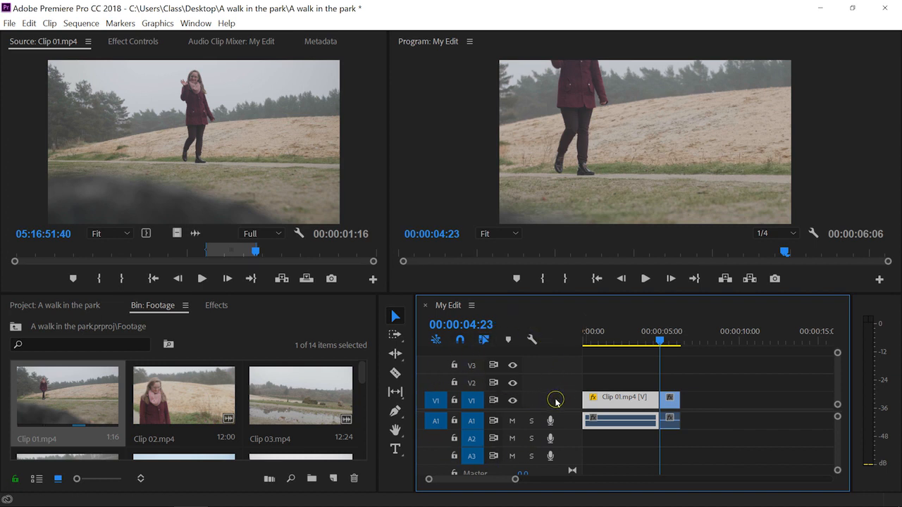
- Increase the heights of tracks V1 and A1 so the video thumbnails and audio waveforms have more room
{"action": "key", "text": "alt"}
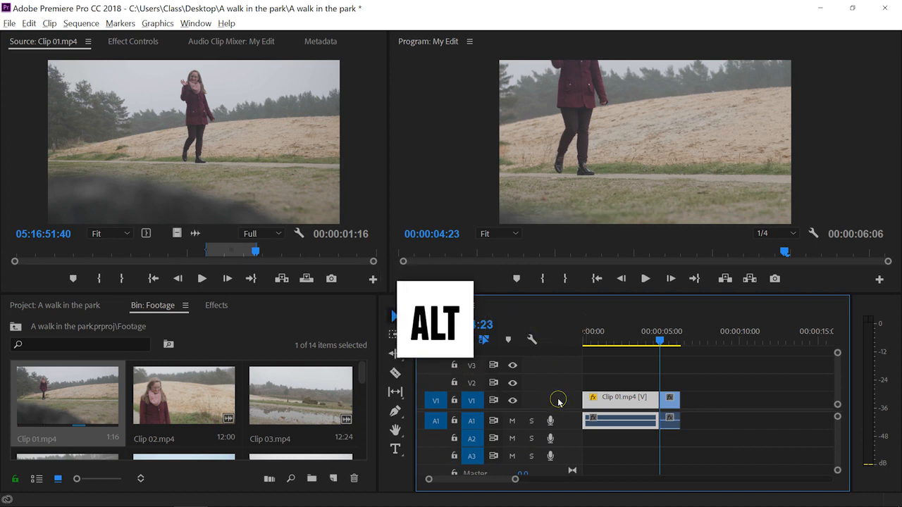
{"action": "scroll", "coordinate": [558, 402], "scroll_direction": "up", "scroll_amount": 2}
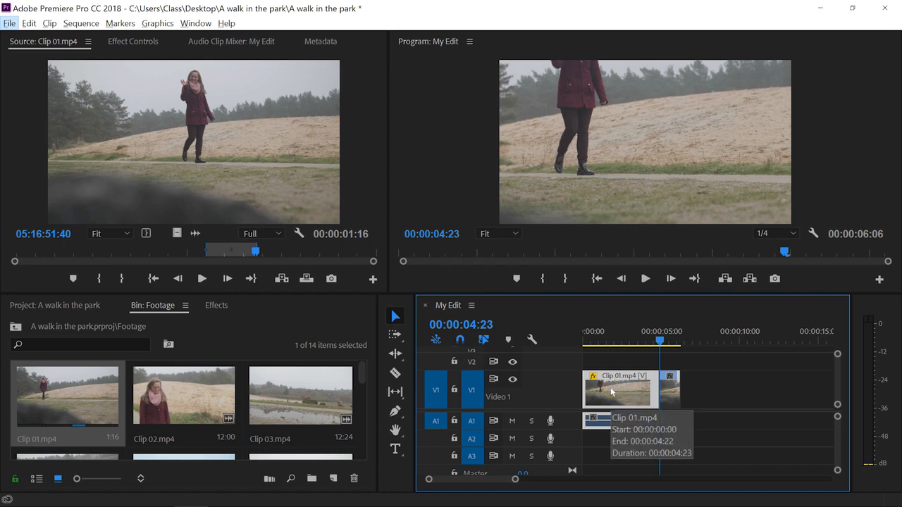
{"action": "scroll", "coordinate": [573, 422], "scroll_direction": "up", "scroll_amount": 2}
{"action": "left_click", "coordinate": [570, 425]}
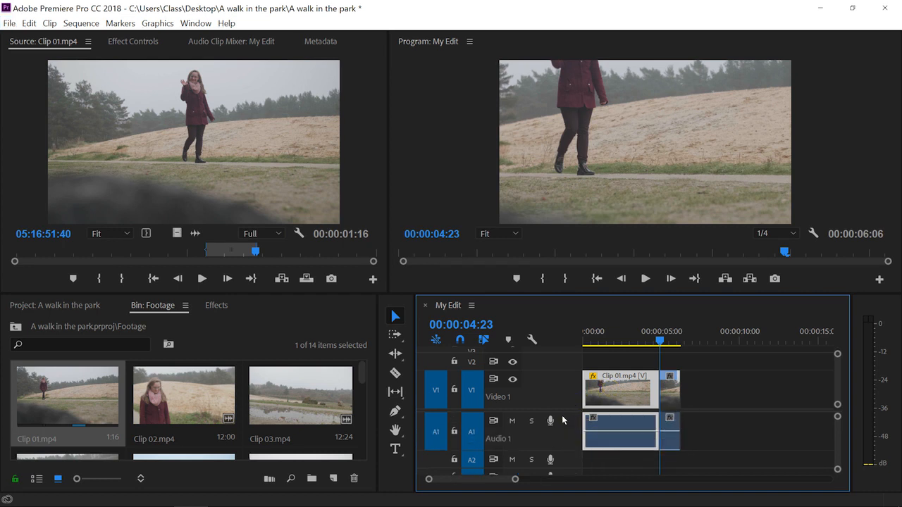
{"action": "left_click", "coordinate": [560, 418]}
- Open Clip 04.mp4 from the Footage bin and mark a short section of it, with the Out point at 05:17:39:39
{"action": "scroll", "coordinate": [269, 389], "scroll_direction": "down", "scroll_amount": 3}
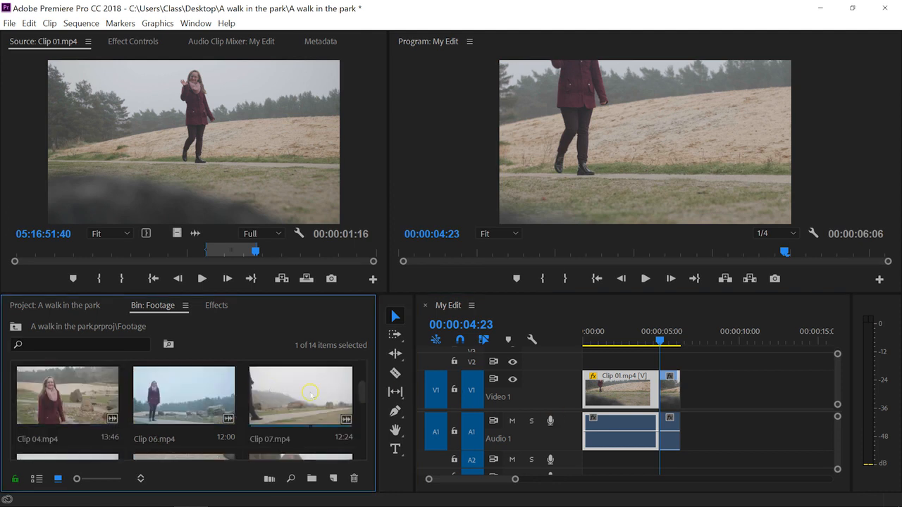
{"action": "double_click", "coordinate": [51, 394]}
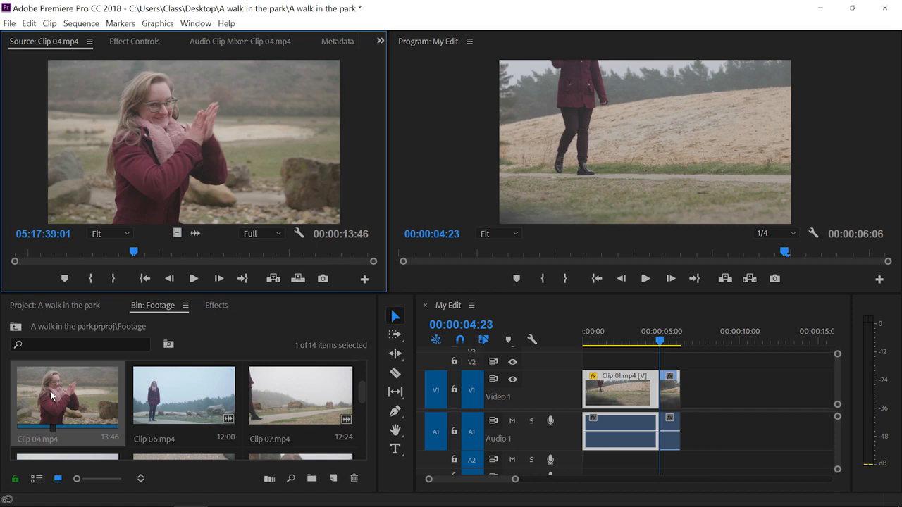
{"action": "left_click_drag", "start_coordinate": [87, 251], "coordinate": [153, 251]}
{"action": "key", "text": "i"}
{"action": "key", "text": "o"}
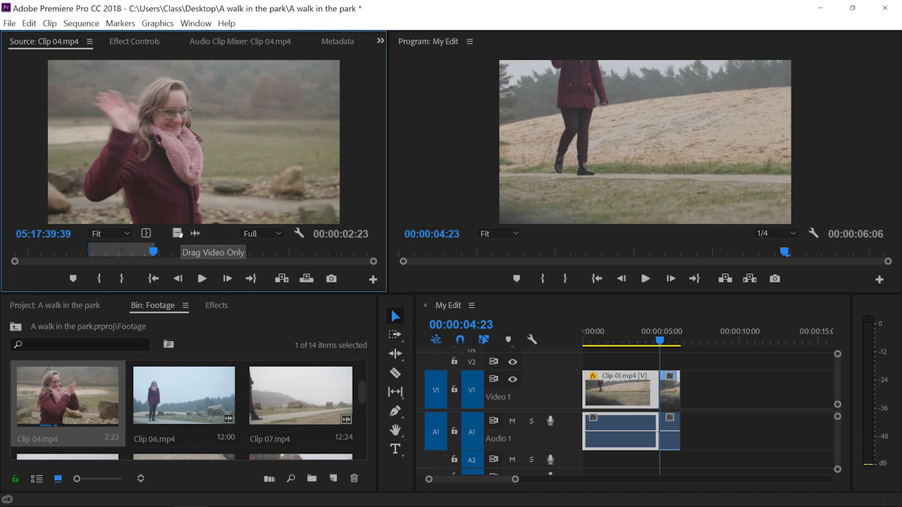
- Place only the video of Clip 04.mp4 on V1 at 00:00:07:12 and only its audio on A1 from where that video ends
{"action": "left_click_drag", "start_coordinate": [178, 235], "coordinate": [700, 395]}
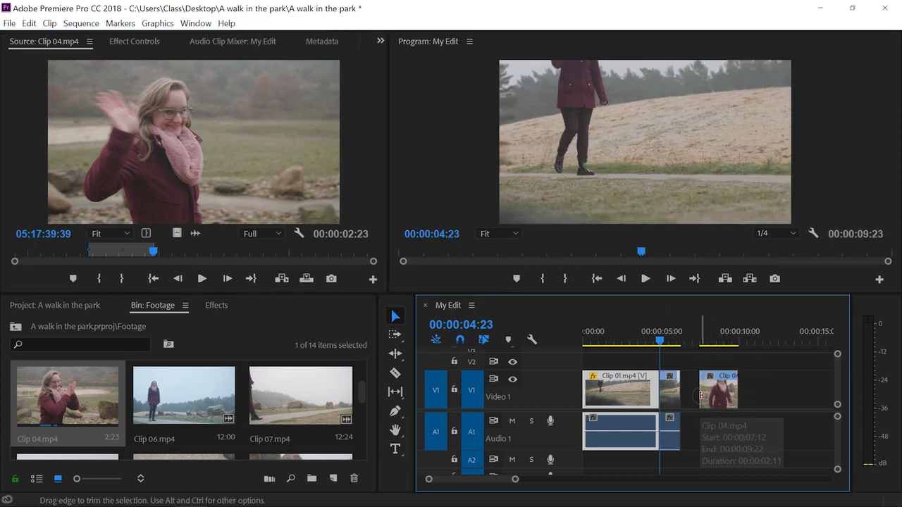
{"action": "left_click", "coordinate": [708, 331]}
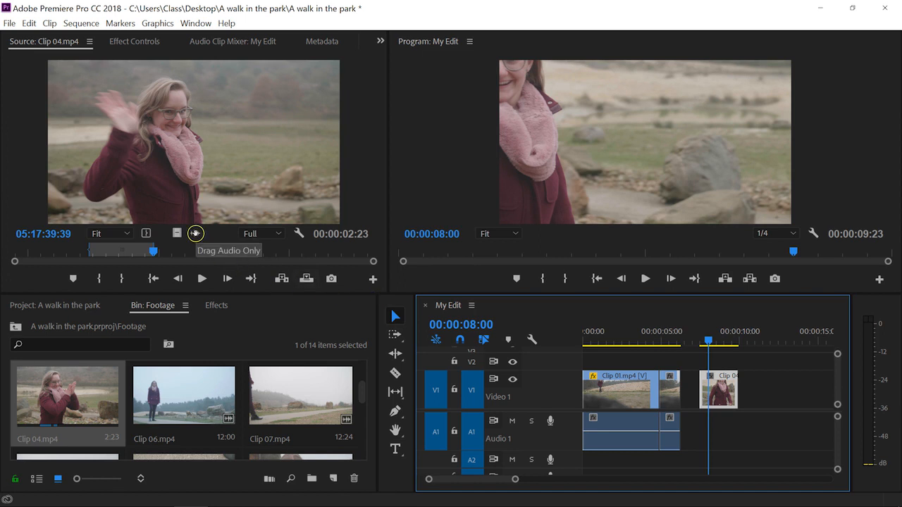
{"action": "left_click_drag", "start_coordinate": [195, 233], "coordinate": [739, 428]}
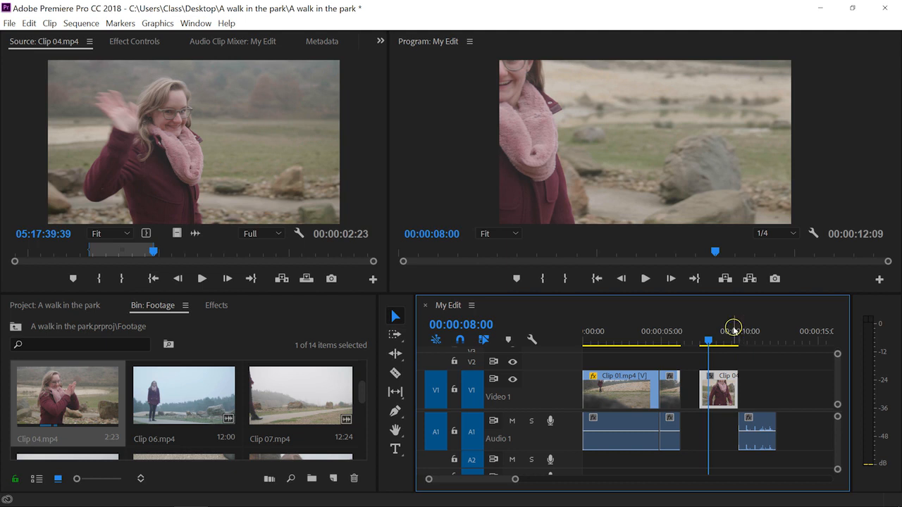
- Move the Clip 04.mp4 video along V1 to the end of its audio, and raise the first Clip 01.mp4 segment's video to V2
{"action": "left_click", "coordinate": [717, 390]}
{"action": "left_click_drag", "start_coordinate": [717, 390], "coordinate": [791, 390]}
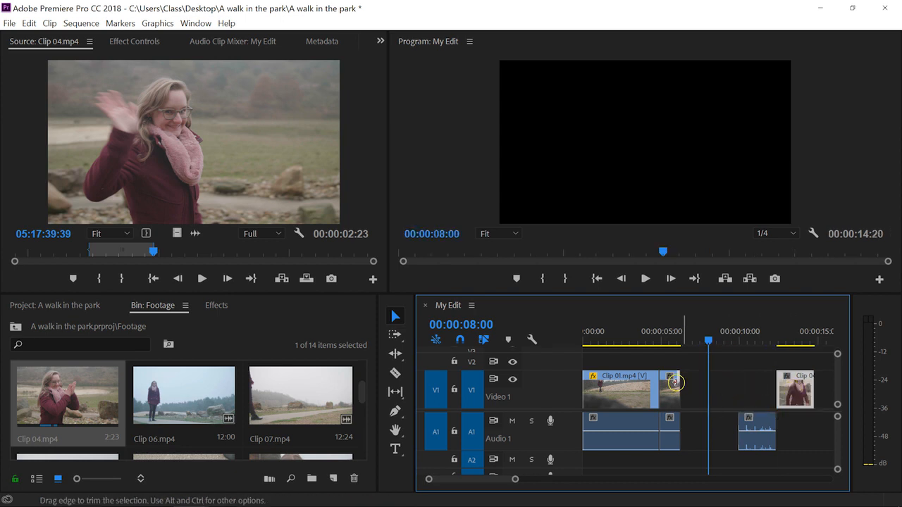
{"action": "left_click", "coordinate": [598, 388]}
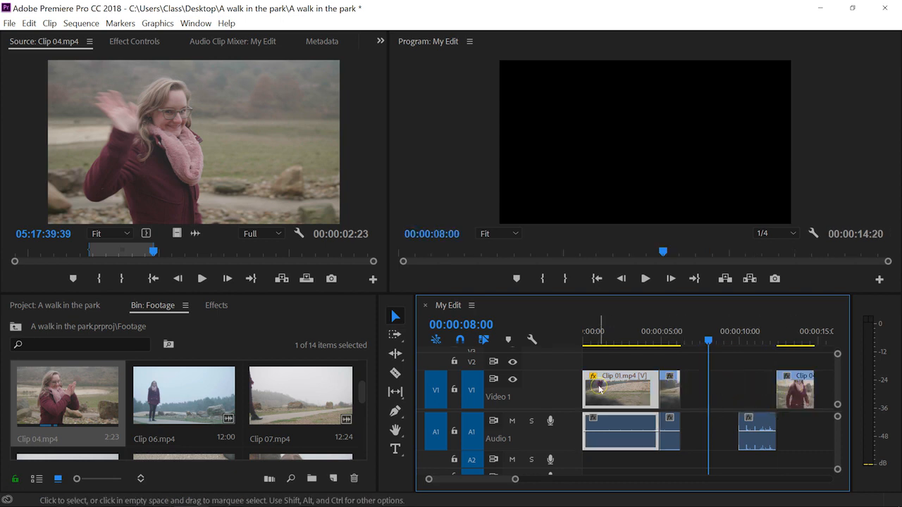
{"action": "mouse_move", "coordinate": [598, 388]}
{"action": "left_mouse_down"}
{"action": "mouse_move", "coordinate": [599, 365]}
{"action": "mouse_move", "coordinate": [603, 371]}
{"action": "left_mouse_up"}
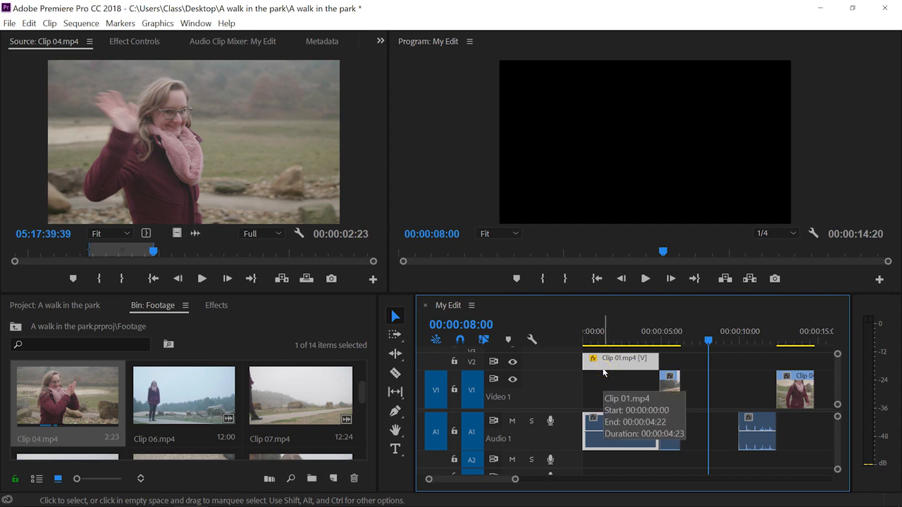
- Move the shorter Clip 01.mp4 segment on V1 beneath the V2 segment and scrub the overlap to 00:00:03:01
{"action": "left_click_drag", "start_coordinate": [669, 384], "coordinate": [626, 381]}
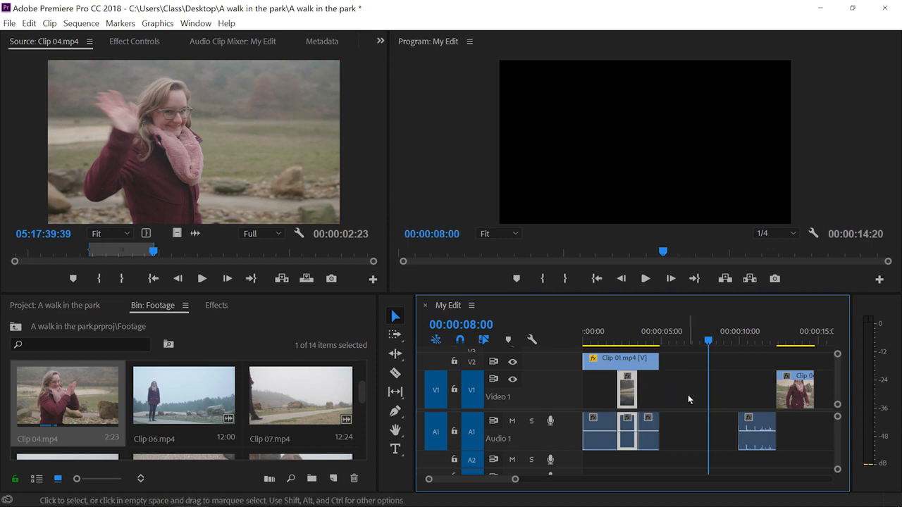
{"action": "left_click", "coordinate": [688, 394]}
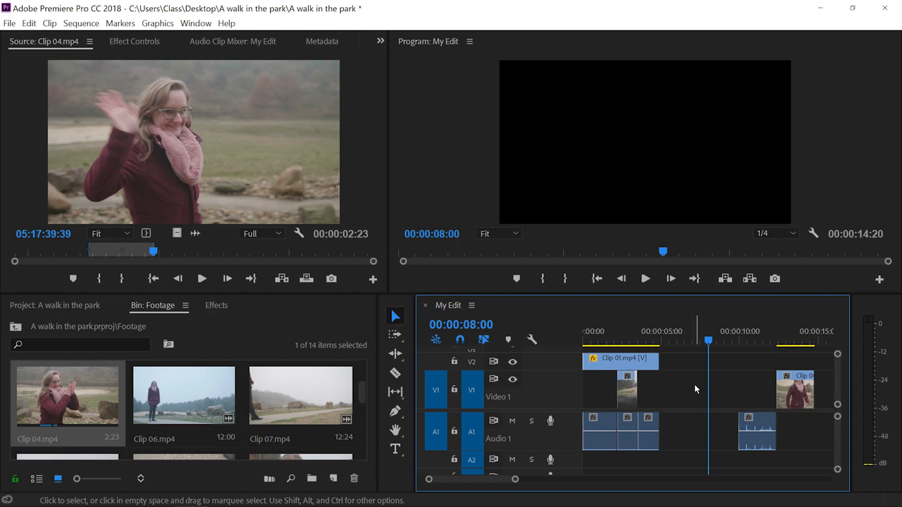
{"action": "left_click_drag", "start_coordinate": [595, 331], "coordinate": [632, 350]}
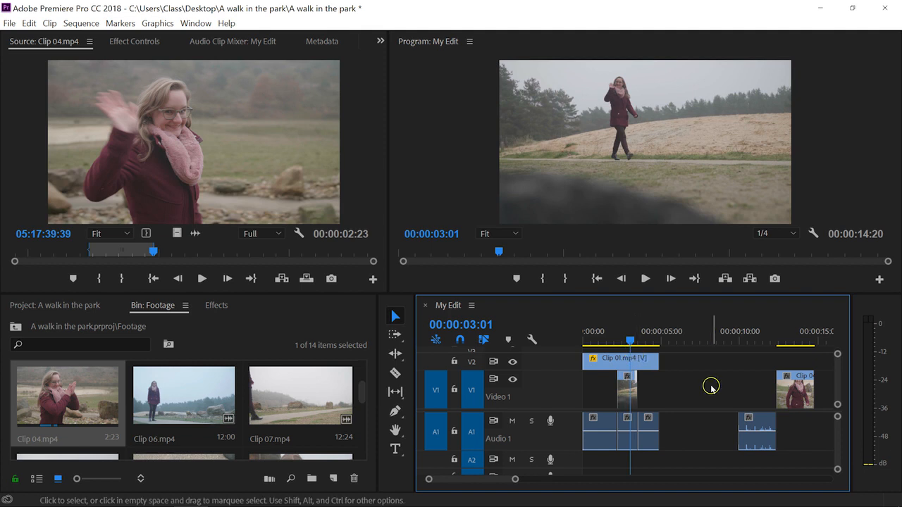
- Compare the stacked Clip 01.mp4 segments on V1 and V2 by selecting each and scrubbing the overlap to 00:00:03:12
{"action": "left_click", "coordinate": [699, 340]}
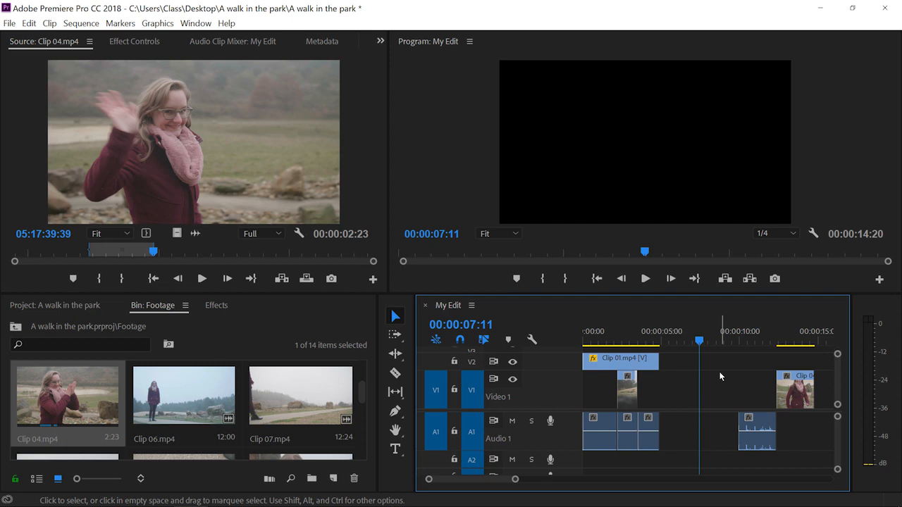
{"action": "left_click", "coordinate": [629, 388]}
{"action": "left_click", "coordinate": [627, 340]}
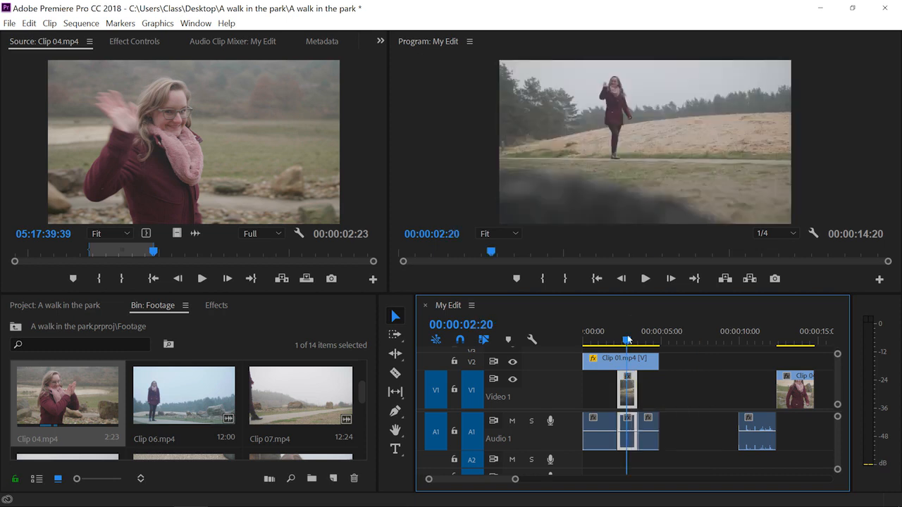
{"action": "left_click", "coordinate": [612, 336]}
{"action": "left_click", "coordinate": [604, 357]}
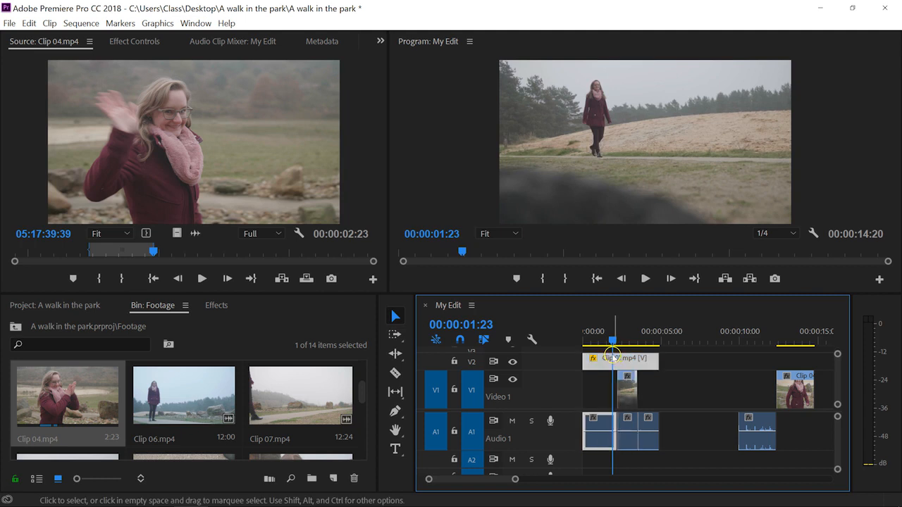
{"action": "left_click", "coordinate": [636, 340]}
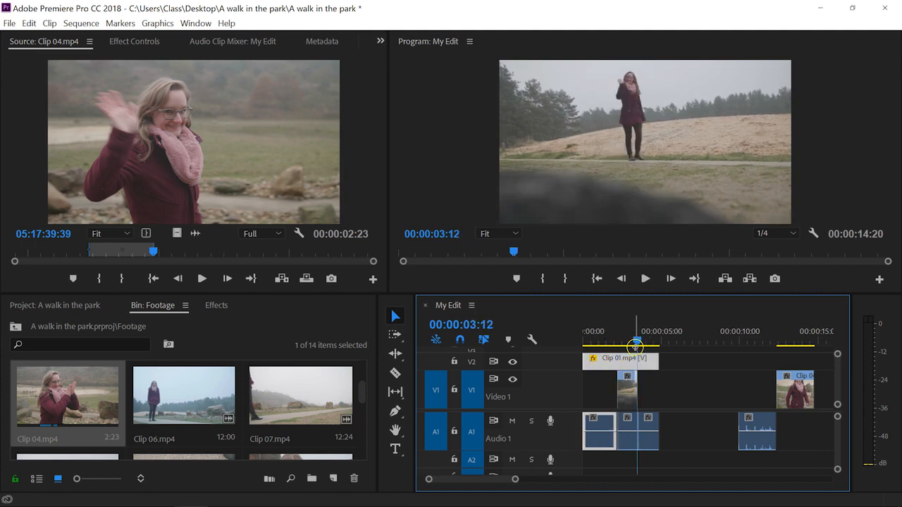
- Move the shorter Clip 01.mp4 segment along V1 to where the V2 segment ends and scrub past the cut to 00:00:05:03
{"action": "left_click_drag", "start_coordinate": [630, 396], "coordinate": [674, 395]}
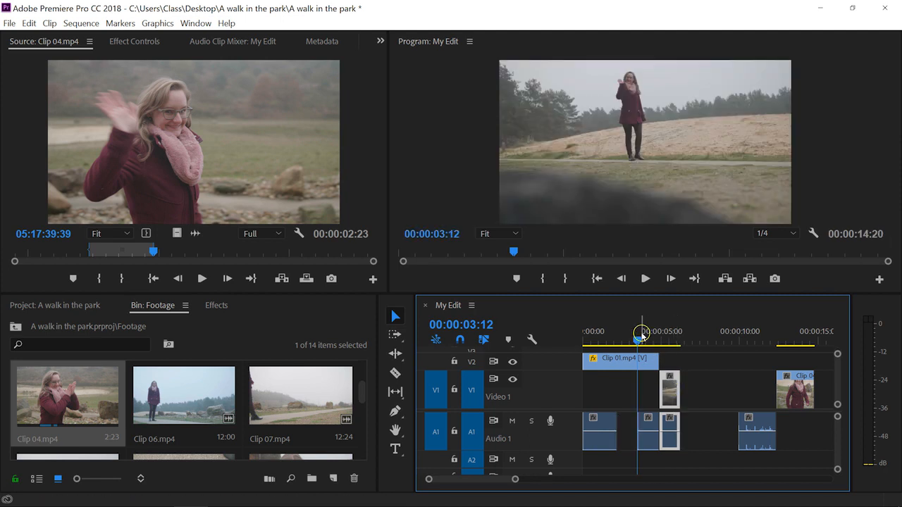
{"action": "left_click", "coordinate": [649, 340]}
{"action": "left_click_drag", "start_coordinate": [649, 340], "coordinate": [662, 340]}
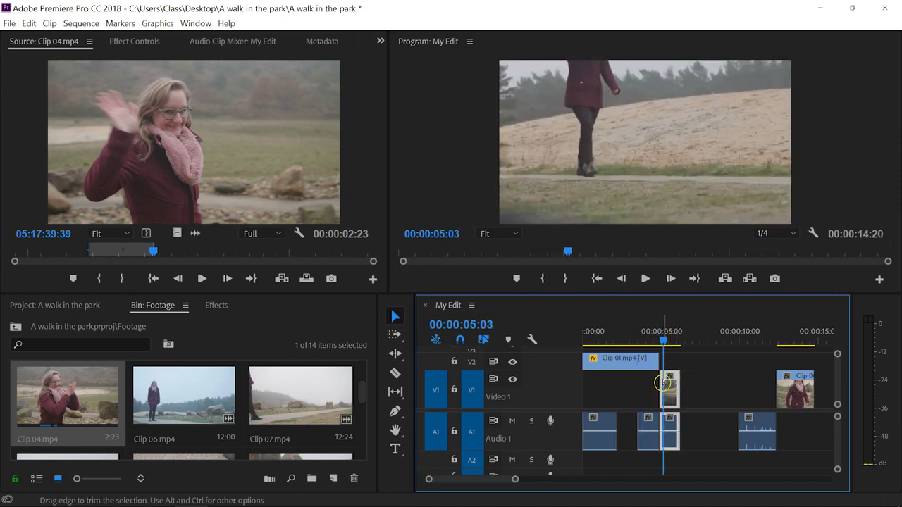
- Delete the shorter Clip 01.mp4 segment from V1 and lower the V2 segment's video to V1
{"action": "left_click", "coordinate": [666, 396]}
{"action": "key", "text": "Delete"}
{"action": "left_click", "coordinate": [617, 359]}
{"action": "left_click_drag", "start_coordinate": [617, 359], "coordinate": [616, 392]}
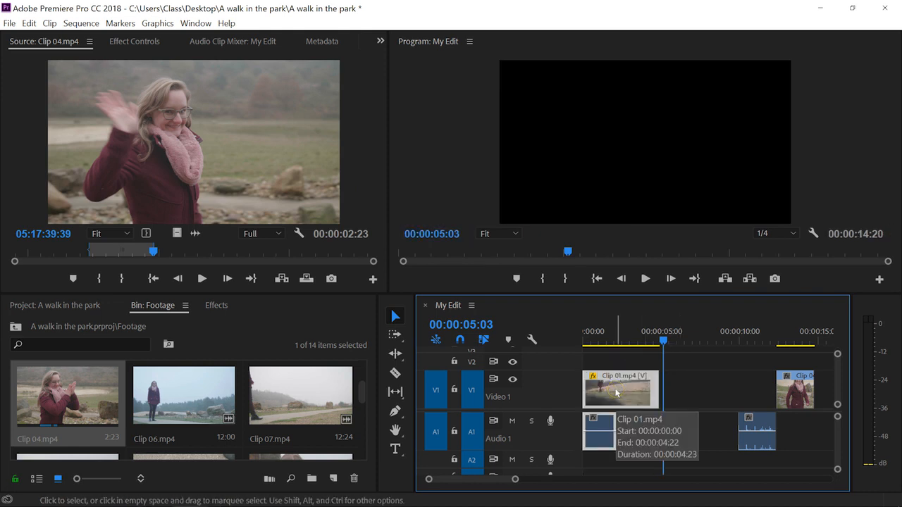
- Play Clip 01.mp4 from the sequence start and delete the Clip 04.mp4 audio segment from A1
{"action": "left_click", "coordinate": [572, 341]}
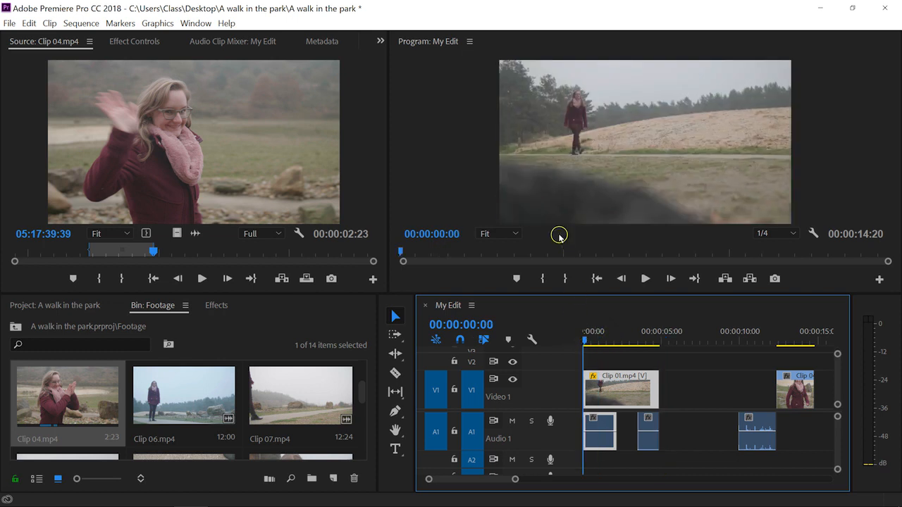
{"action": "key", "text": "space"}
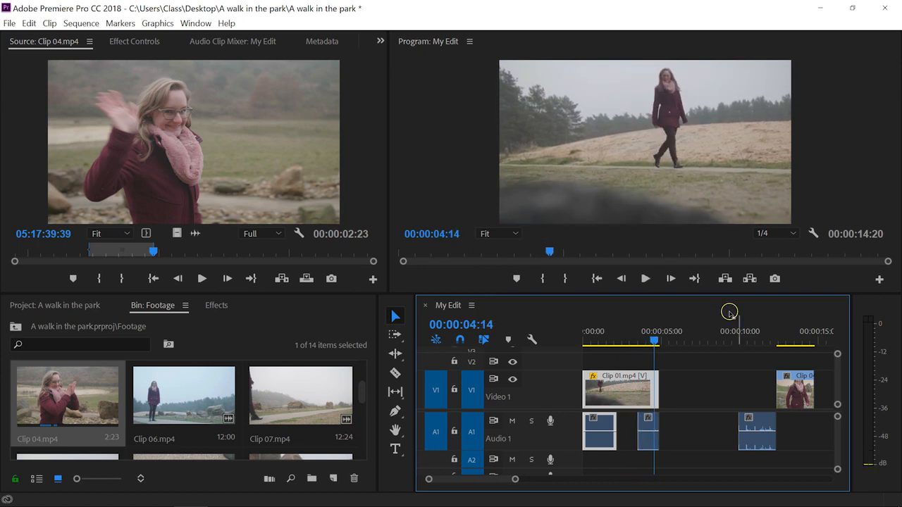
{"action": "left_click", "coordinate": [779, 341]}
{"action": "left_click", "coordinate": [752, 421]}
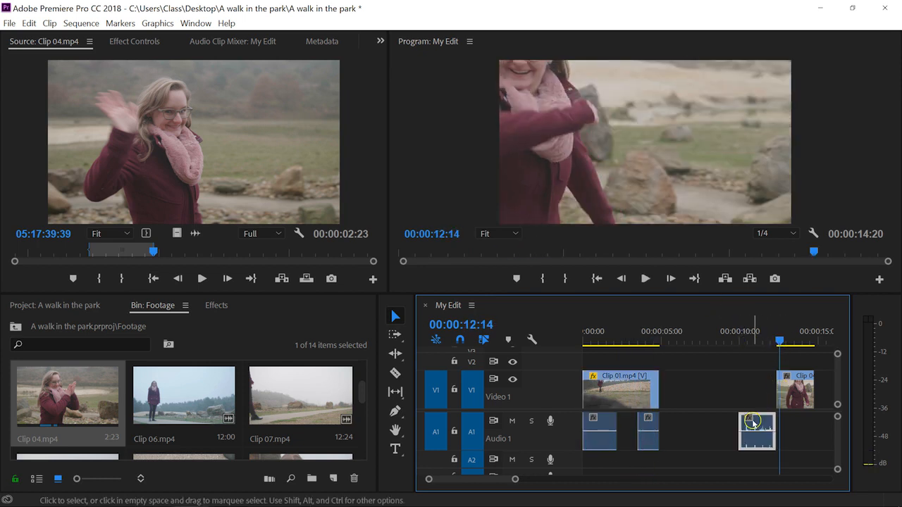
{"action": "key", "text": "Delete"}
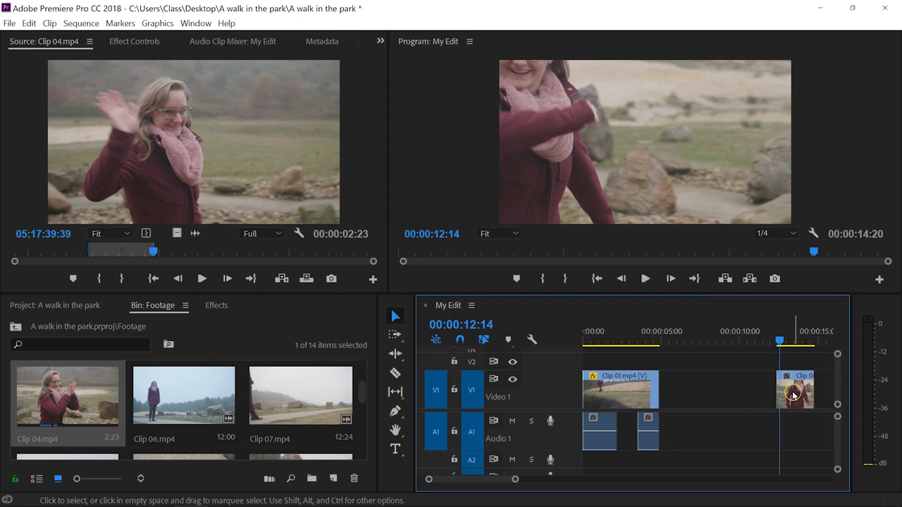
- Scale the Clip 04.mp4 segment on V1 to the frame size and play it through
{"action": "right_click", "coordinate": [793, 396]}
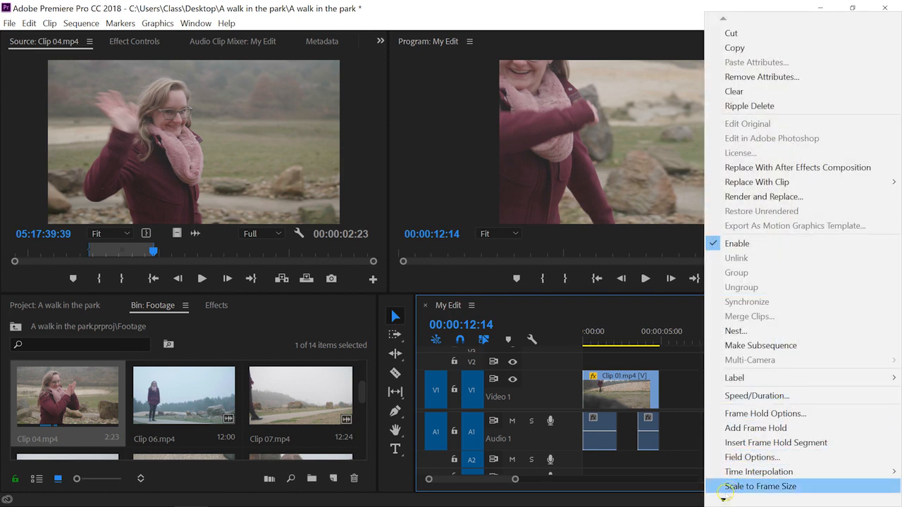
{"action": "left_click", "coordinate": [730, 486]}
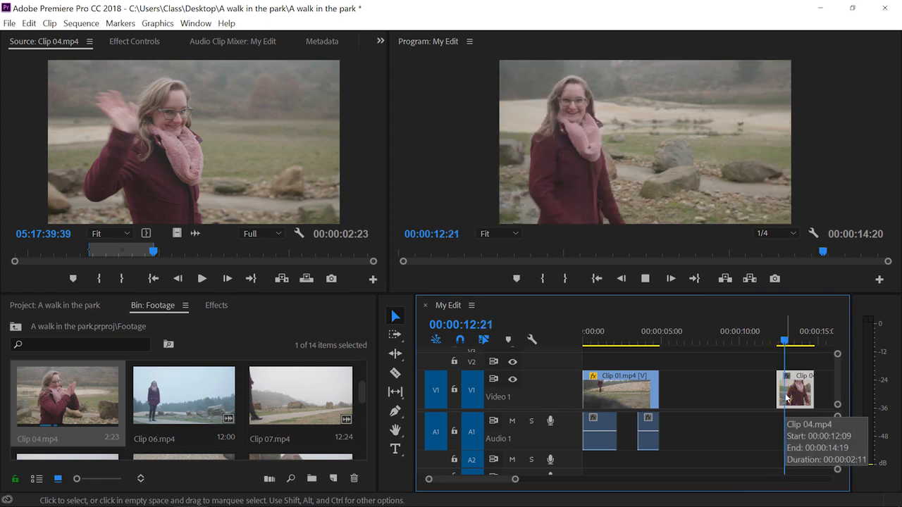
{"action": "left_click", "coordinate": [790, 398]}
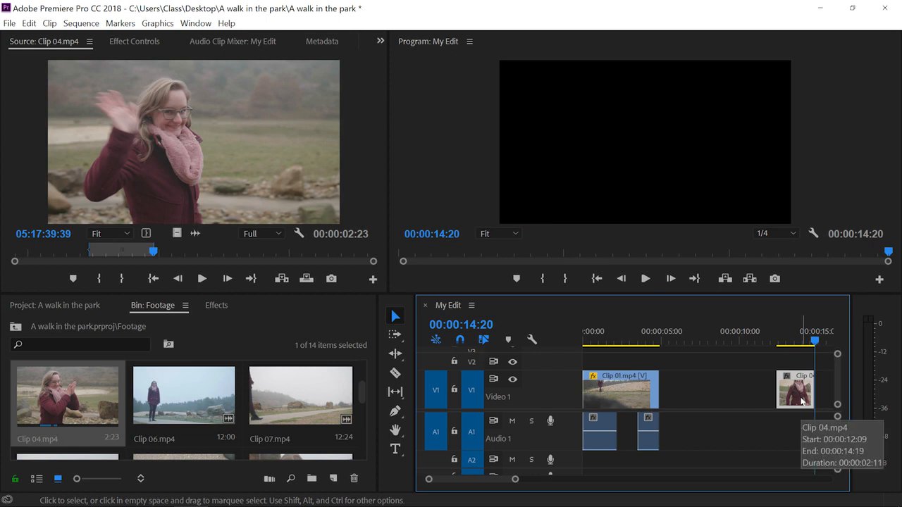
{"action": "left_click", "coordinate": [796, 331]}
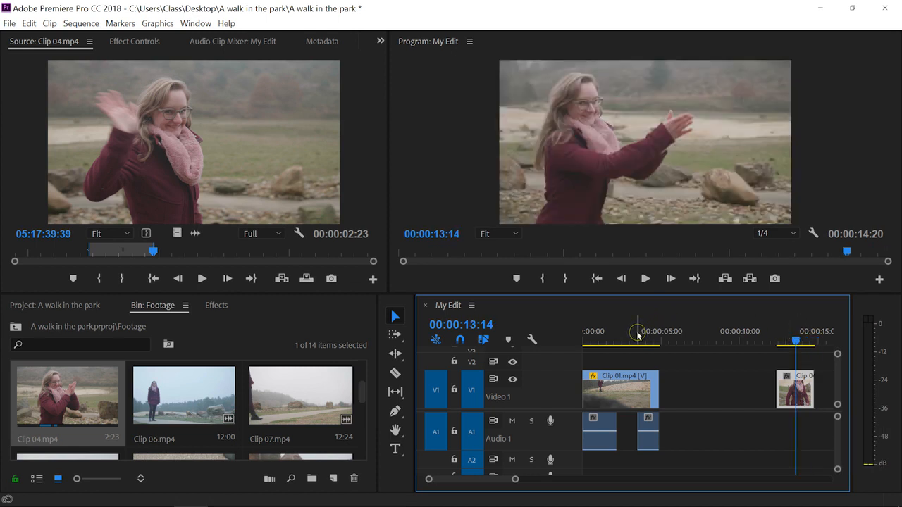
- Trim the end of the Clip 01.mp4 segment on V1 back to 00:00:02:21 and play past the cut
{"action": "left_click_drag", "start_coordinate": [600, 332], "coordinate": [628, 337]}
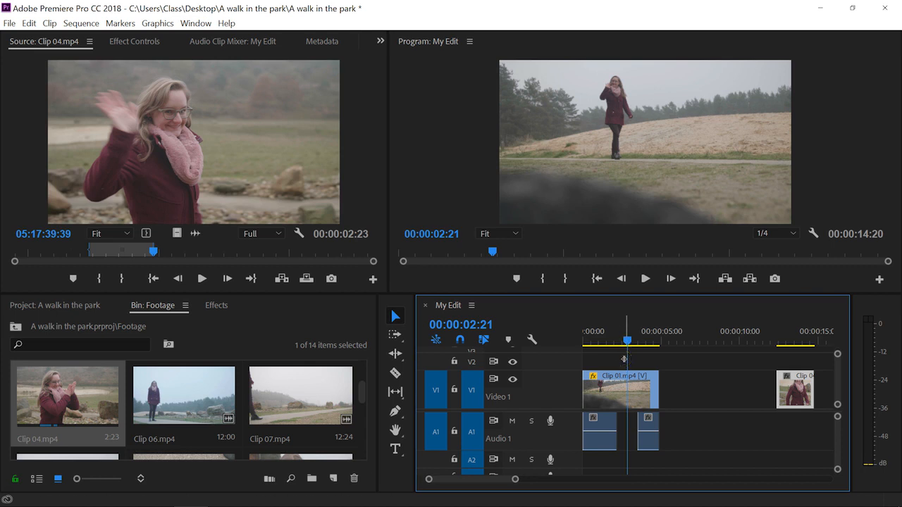
{"action": "left_click", "coordinate": [657, 384]}
{"action": "left_click_drag", "start_coordinate": [657, 388], "coordinate": [622, 391]}
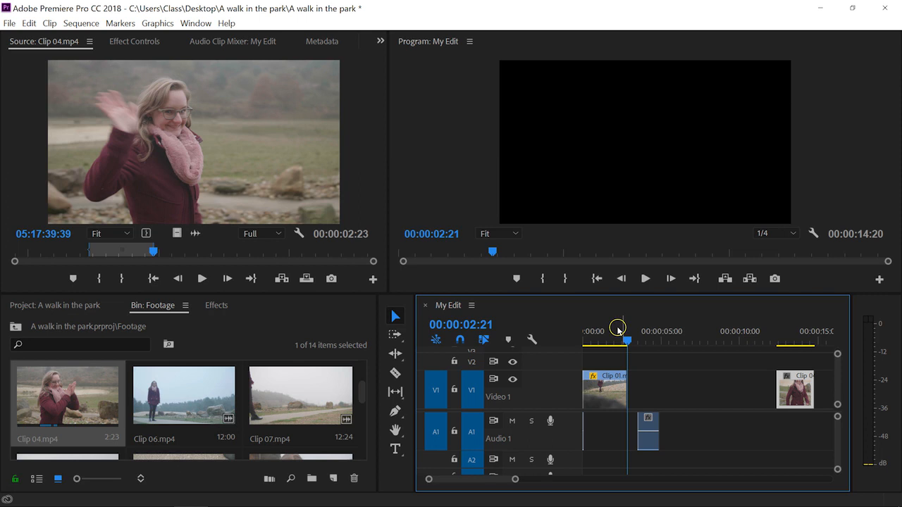
{"action": "left_click", "coordinate": [612, 330]}
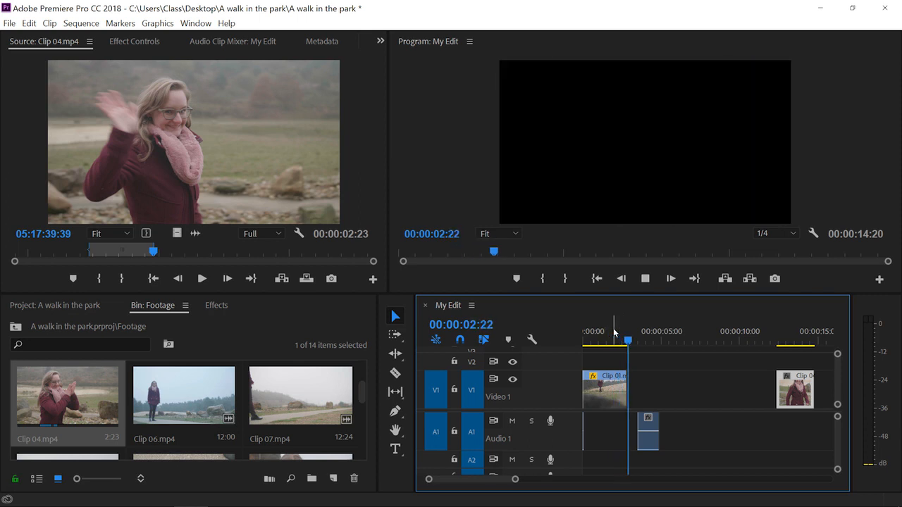
{"action": "key", "text": "space"}
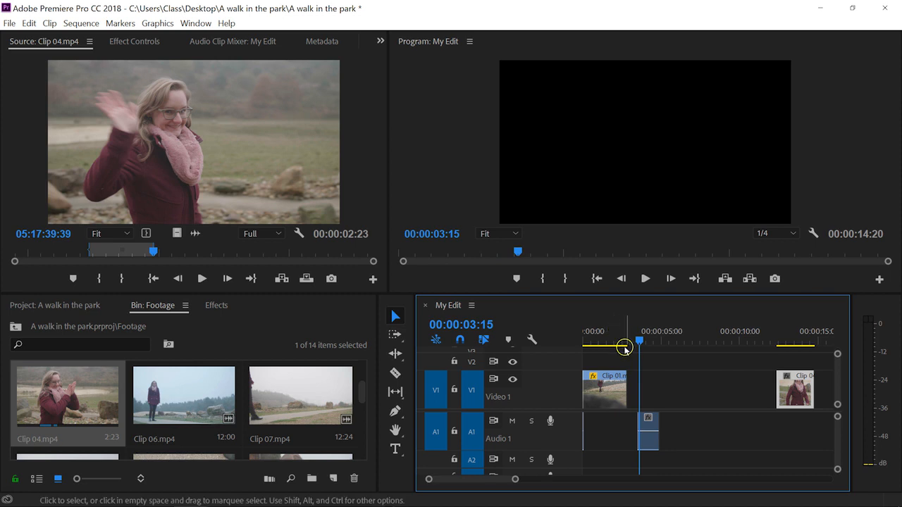
- Move the Clip 04.mp4 segment along V1 directly after Clip 01.mp4 and scrub across both to 00:00:05:01
{"action": "left_click", "coordinate": [791, 331]}
{"action": "left_click_drag", "start_coordinate": [793, 392], "coordinate": [644, 395]}
{"action": "left_click_drag", "start_coordinate": [619, 332], "coordinate": [663, 355]}
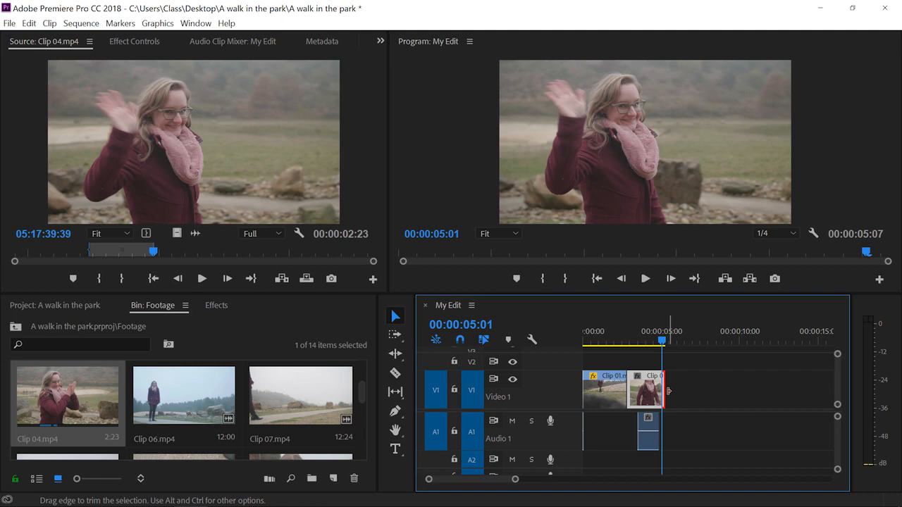
- Extend the end of the Clip 04.mp4 segment to 00:00:07:15 and trim it back to the playhead at 00:00:05:05
{"action": "left_click_drag", "start_coordinate": [671, 390], "coordinate": [701, 390]}
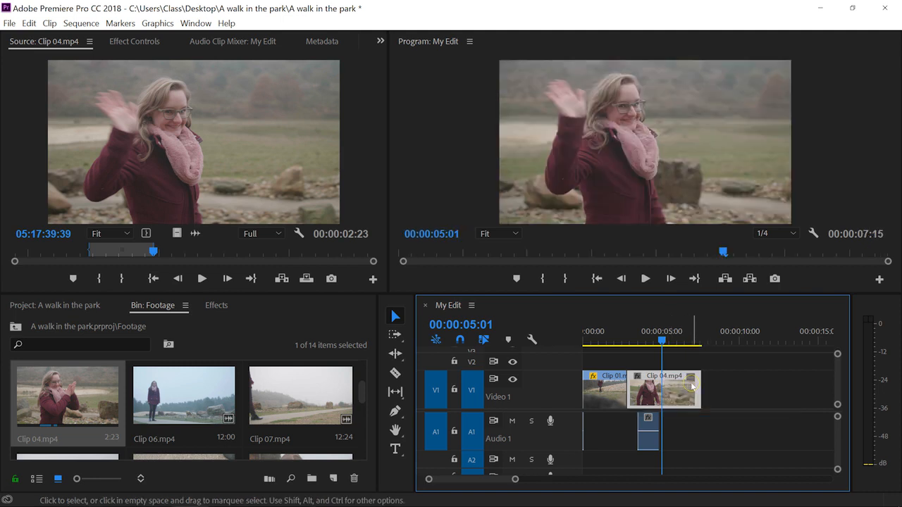
{"action": "left_click", "coordinate": [694, 381]}
{"action": "left_click", "coordinate": [663, 336]}
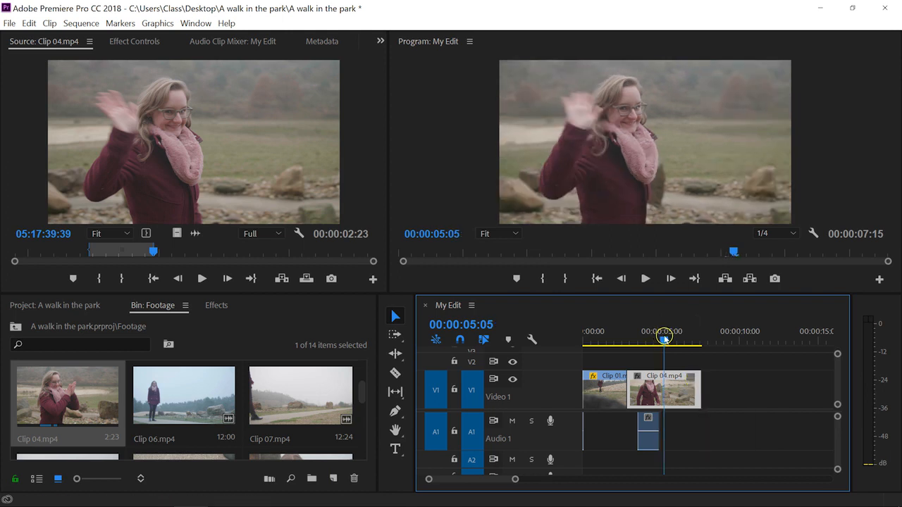
{"action": "left_click_drag", "start_coordinate": [663, 336], "coordinate": [663, 336]}
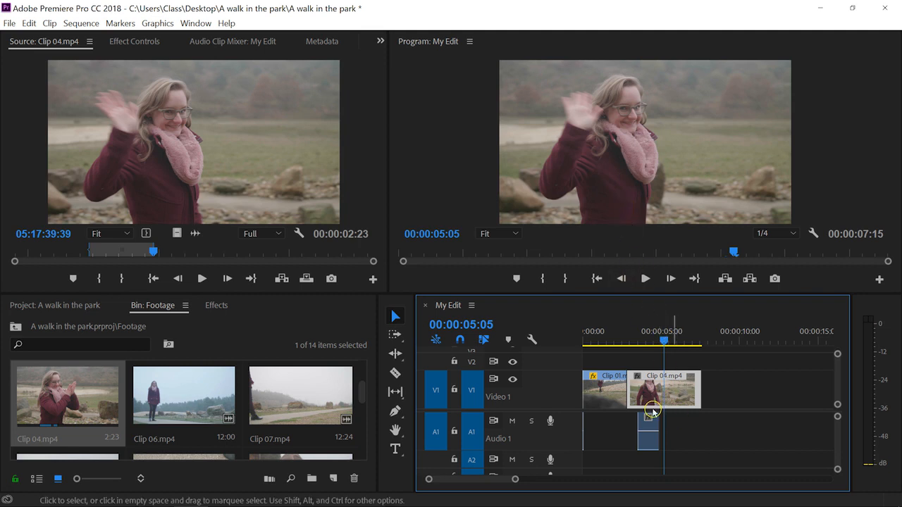
{"action": "mouse_move", "coordinate": [629, 390]}
{"action": "left_mouse_down"}
{"action": "mouse_move", "coordinate": [678, 392]}
{"action": "mouse_move", "coordinate": [646, 391]}
{"action": "left_mouse_up"}
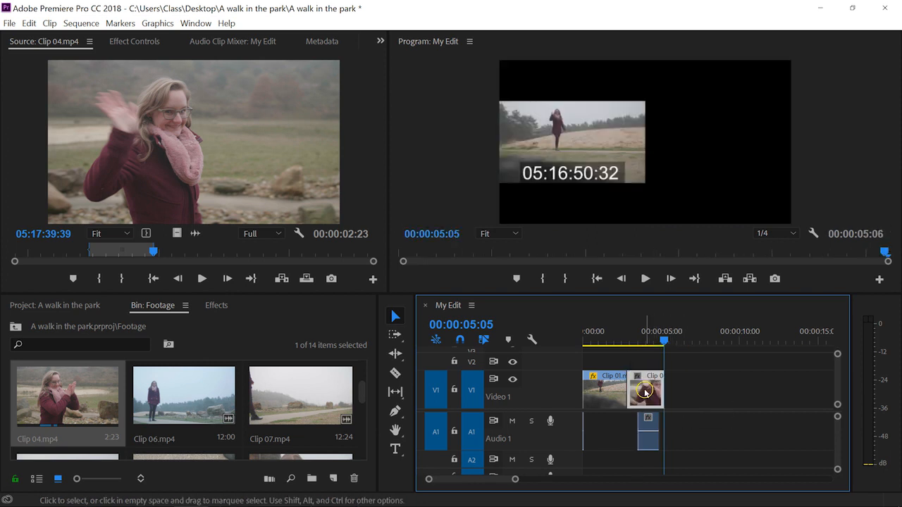
- Review the edited sequence, return to 00:00:02:14 and select the edit point at the end of Clip 01.mp4 on V1
{"action": "left_click", "coordinate": [619, 334]}
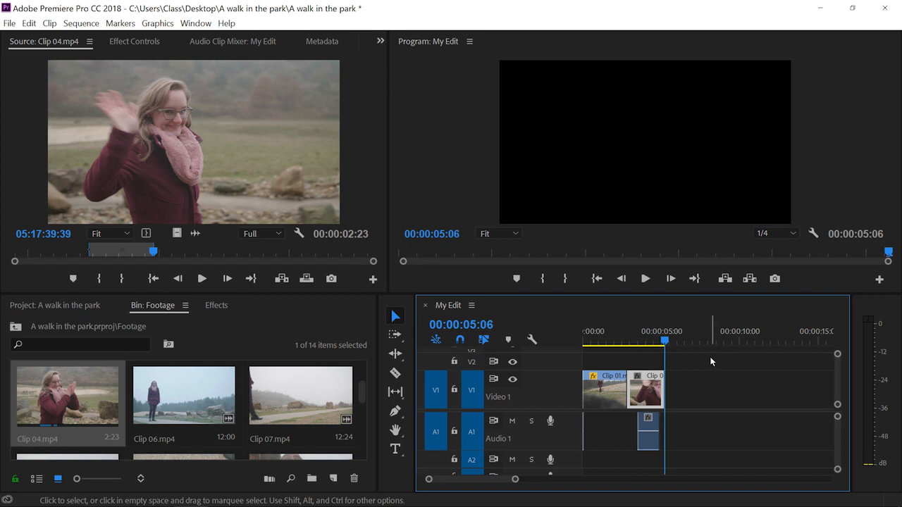
{"action": "left_click_drag", "start_coordinate": [634, 339], "coordinate": [624, 340]}
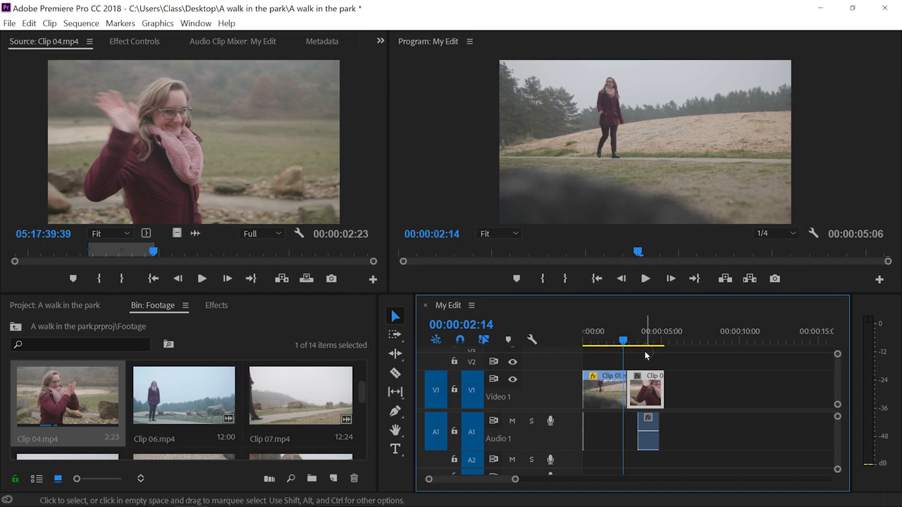
{"action": "left_click", "coordinate": [663, 386]}
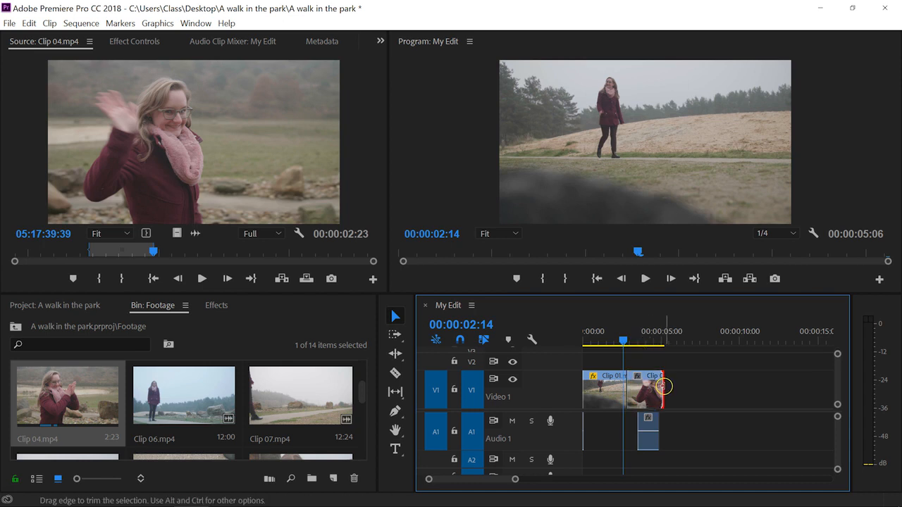
{"action": "left_click", "coordinate": [625, 387]}
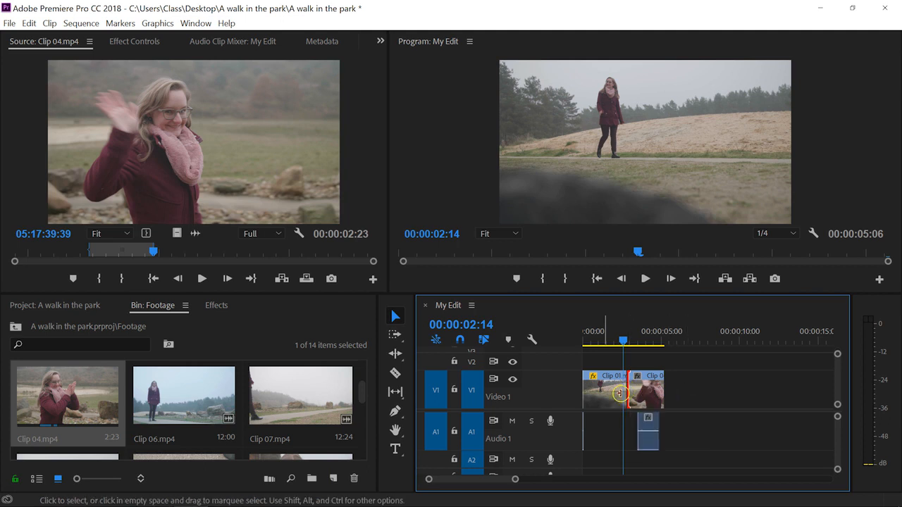
- Open Clip 07.mp4 from the Footage bin and mark a 00:00:01:19 section of it, with the Out point at 05:19:05:43
{"action": "double_click", "coordinate": [296, 396]}
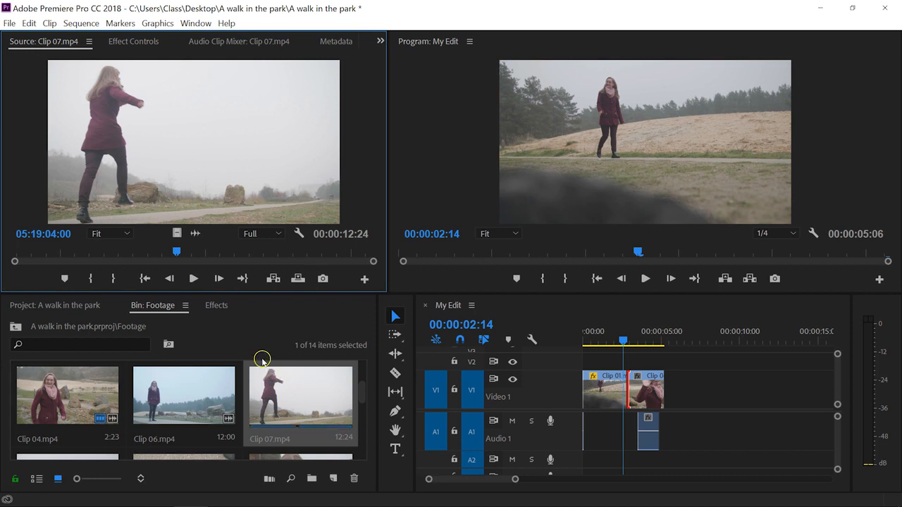
{"action": "left_click_drag", "start_coordinate": [176, 252], "coordinate": [233, 255]}
{"action": "key", "text": "i"}
{"action": "key", "text": "o"}
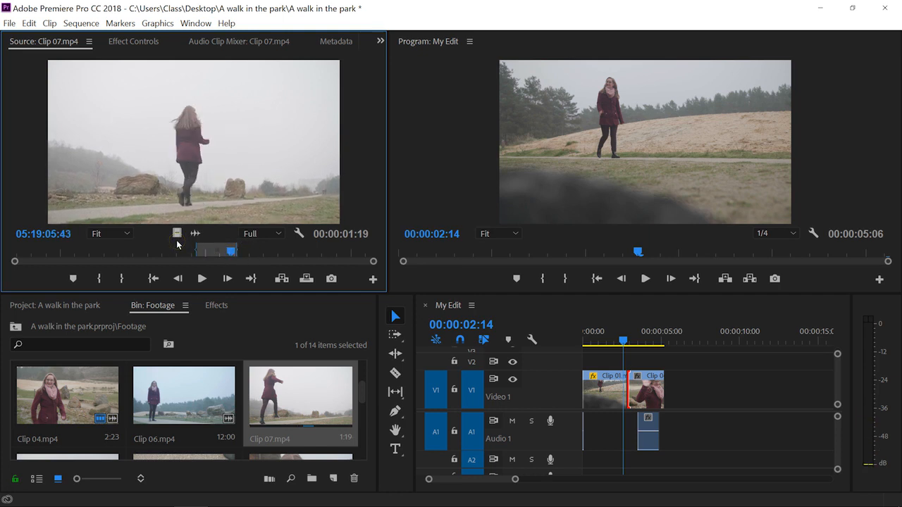
- Place only the video of Clip 07.mp4 on V1 over the end of Clip 04.mp4 and scrub through to 00:00:04:20
{"action": "left_click_drag", "start_coordinate": [177, 233], "coordinate": [615, 328]}
{"action": "mouse_move", "coordinate": [659, 370]}
{"action": "left_mouse_down"}
{"action": "mouse_move", "coordinate": [652, 364]}
{"action": "mouse_move", "coordinate": [648, 382]}
{"action": "left_mouse_up"}
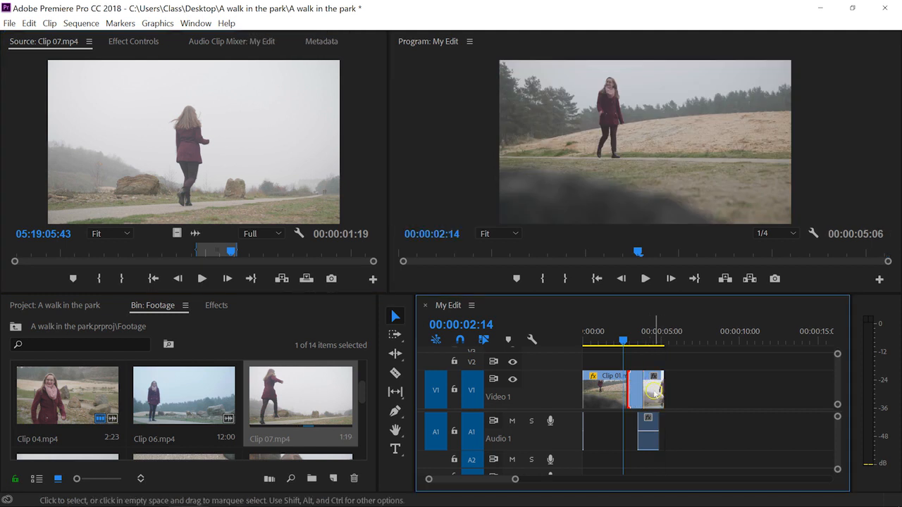
{"action": "left_click_drag", "start_coordinate": [623, 340], "coordinate": [656, 362]}
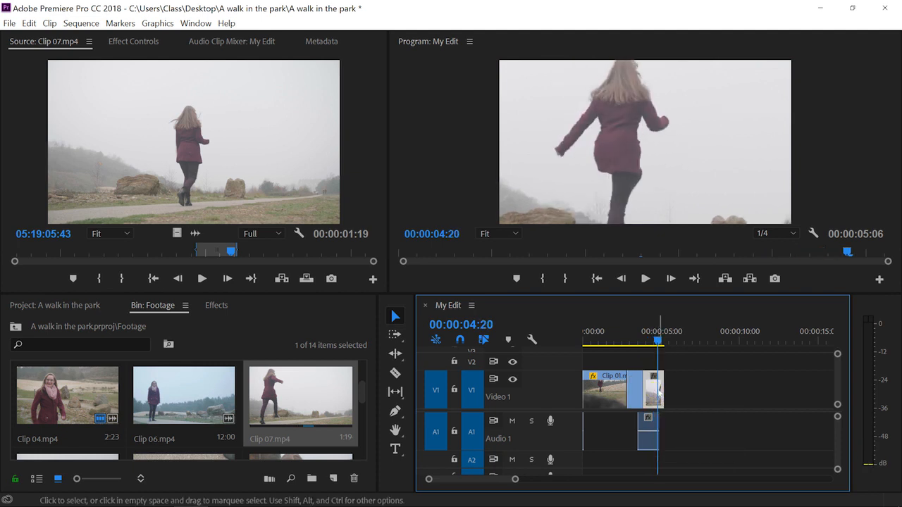
- Reposition the Clip 07.mp4 segment on V1 to start at 00:00:04:20, directly after the Clip 04.mp4 segment
{"action": "left_click", "coordinate": [656, 392]}
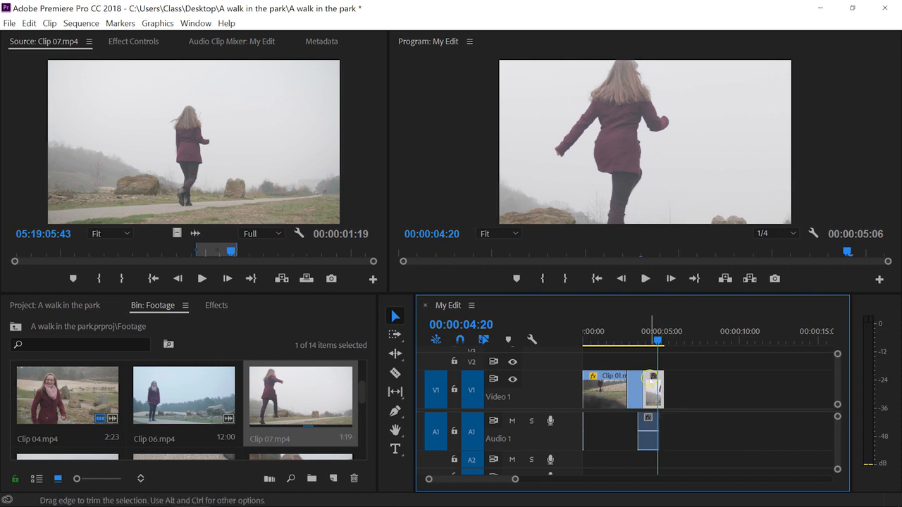
{"action": "mouse_move", "coordinate": [655, 393]}
{"action": "left_mouse_down"}
{"action": "mouse_move", "coordinate": [686, 393]}
{"action": "mouse_move", "coordinate": [650, 386]}
{"action": "mouse_move", "coordinate": [685, 395]}
{"action": "mouse_move", "coordinate": [669, 396]}
{"action": "left_mouse_up"}
{"action": "left_click", "coordinate": [687, 388]}
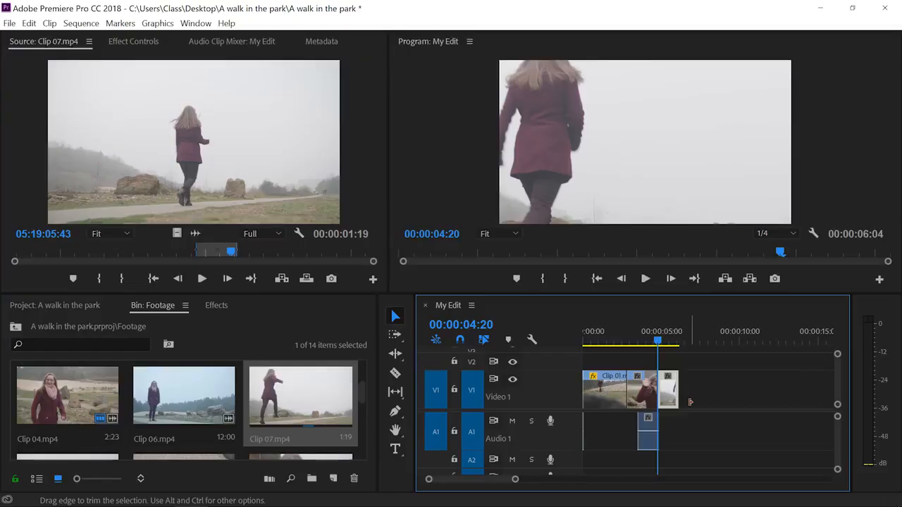
{"action": "mouse_move", "coordinate": [665, 381]}
{"action": "left_mouse_down"}
{"action": "mouse_move", "coordinate": [724, 387]}
{"action": "mouse_move", "coordinate": [667, 396]}
{"action": "left_mouse_up"}
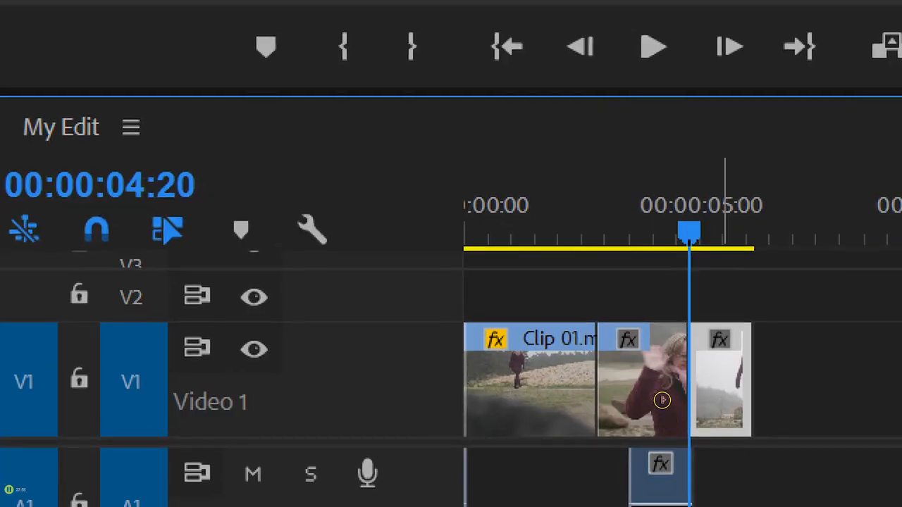
- Move the Clip 07.mp4 segment away along V1 and snap it back against the end of Clip 04.mp4
{"action": "left_click_drag", "start_coordinate": [723, 375], "coordinate": [897, 394]}
{"action": "left_click_drag", "start_coordinate": [891, 403], "coordinate": [759, 395]}
{"action": "left_click_drag", "start_coordinate": [670, 390], "coordinate": [658, 389]}
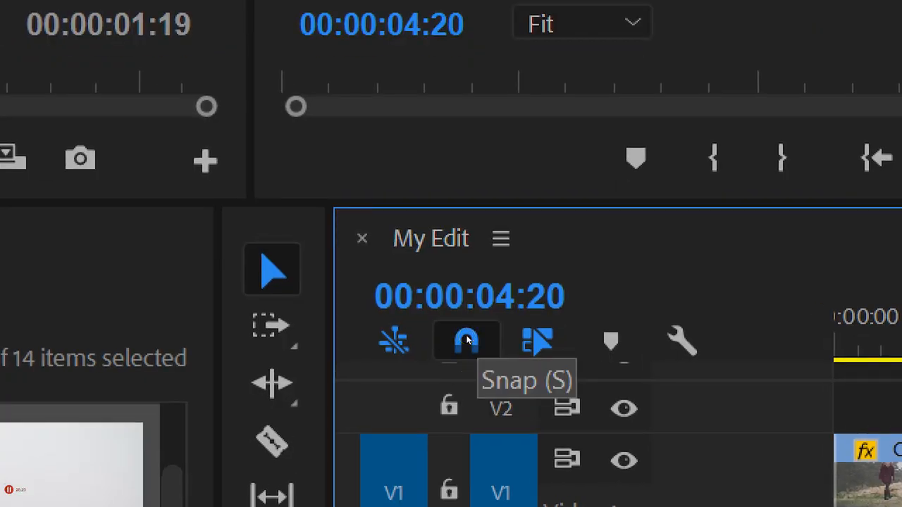
- With snapping disabled, shift the Clip 07.mp4 segment slightly later on V1 to leave a gap after Clip 04.mp4, and re-enable snapping
{"action": "left_click", "coordinate": [467, 341]}
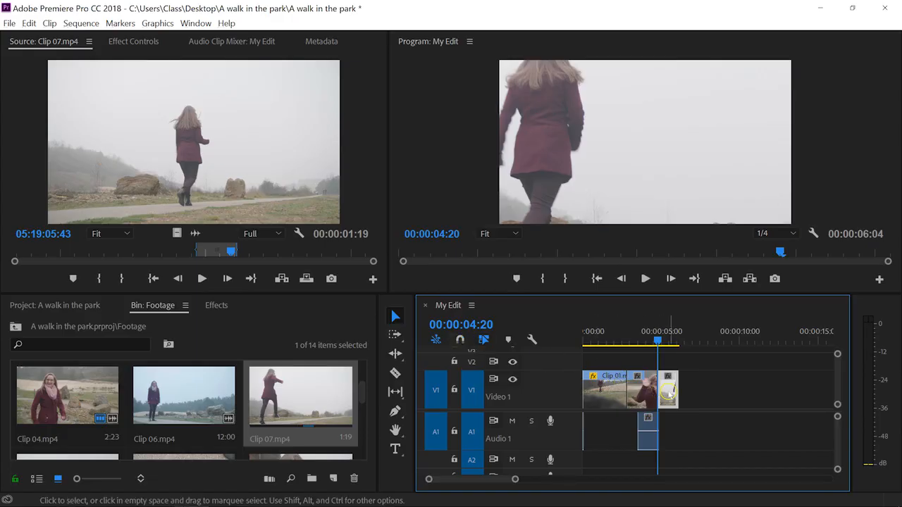
{"action": "mouse_move", "coordinate": [668, 392]}
{"action": "left_mouse_down"}
{"action": "mouse_move", "coordinate": [711, 391]}
{"action": "mouse_move", "coordinate": [623, 393]}
{"action": "mouse_move", "coordinate": [677, 392]}
{"action": "left_mouse_up"}
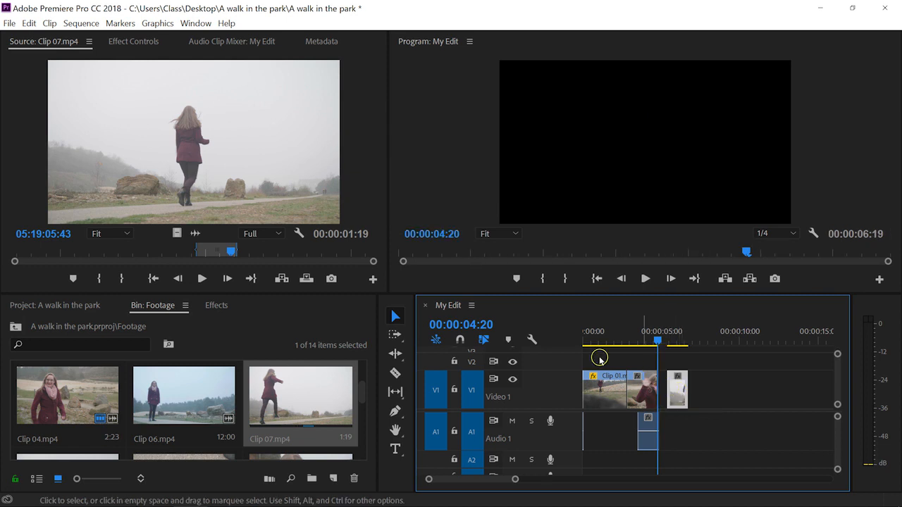
{"action": "left_click", "coordinate": [461, 340]}
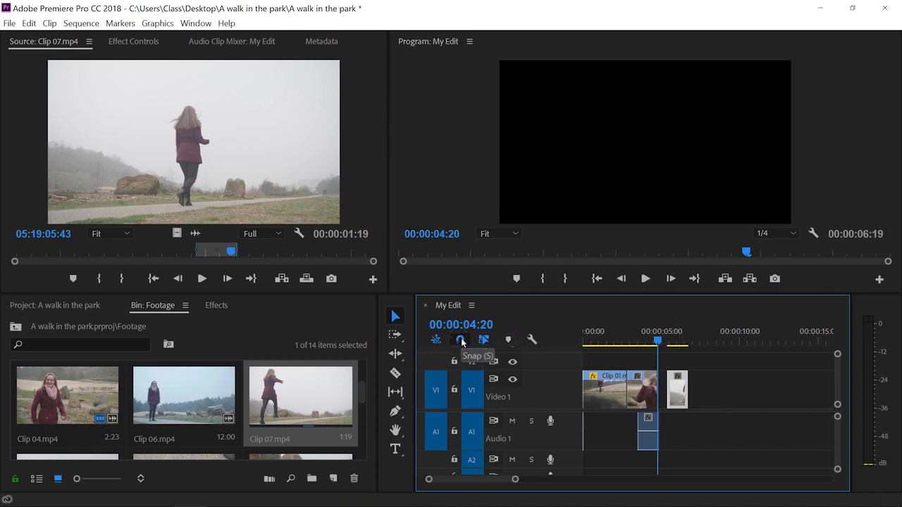
- Enlarge the timeline area and place Clip 12.mp4 from the Footage bin on V1 directly after the Clip 07.mp4 segment
{"action": "left_click_drag", "start_coordinate": [512, 290], "coordinate": [512, 261]}
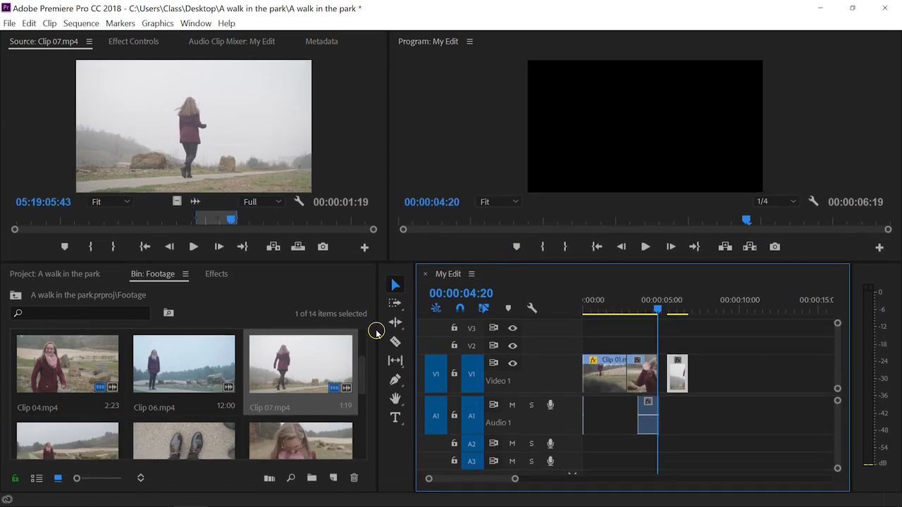
{"action": "scroll", "coordinate": [281, 373], "scroll_direction": "down", "scroll_amount": 5}
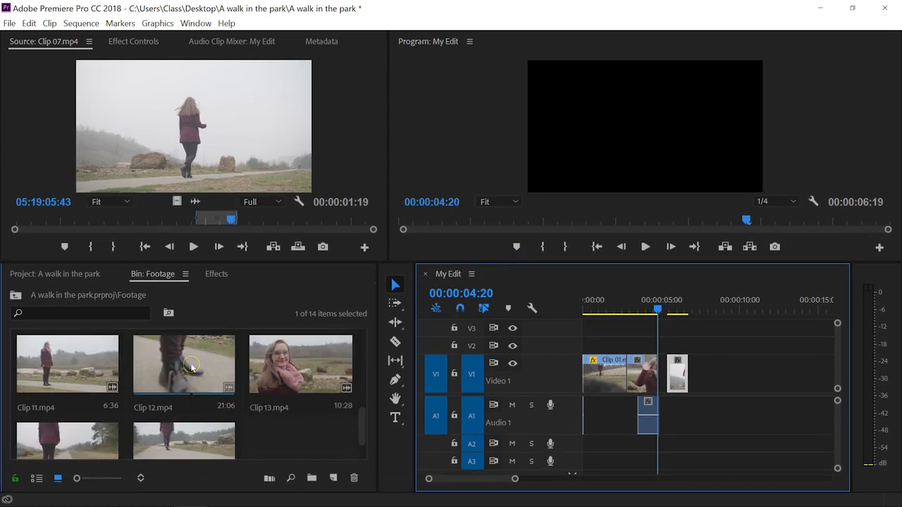
{"action": "left_click_drag", "start_coordinate": [191, 366], "coordinate": [190, 181]}
{"action": "left_click_drag", "start_coordinate": [424, 209], "coordinate": [682, 372]}
- Open Clip 05.mp4 from the Footage bin and place it on V2, starting above Clip 01.mp4
{"action": "double_click", "coordinate": [167, 439]}
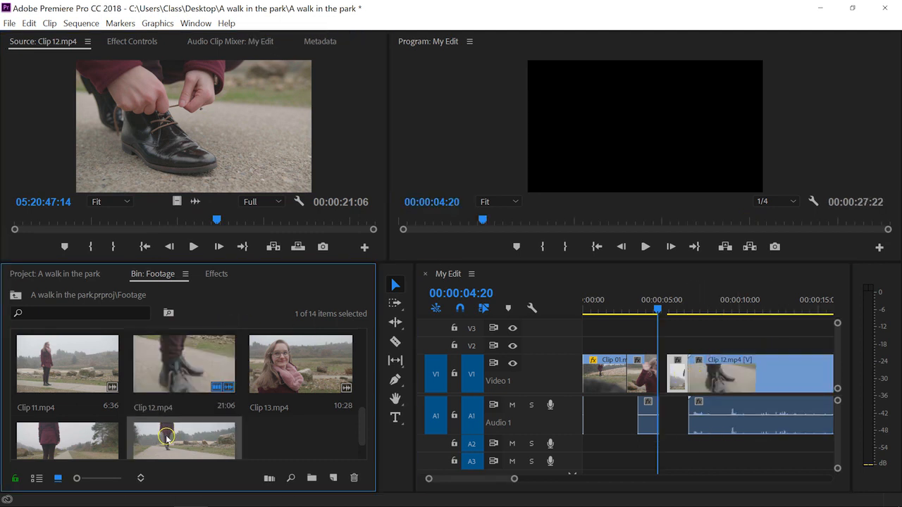
{"action": "left_click_drag", "start_coordinate": [342, 156], "coordinate": [603, 350]}
{"action": "scroll", "coordinate": [680, 413], "scroll_direction": "down", "scroll_amount": 4}
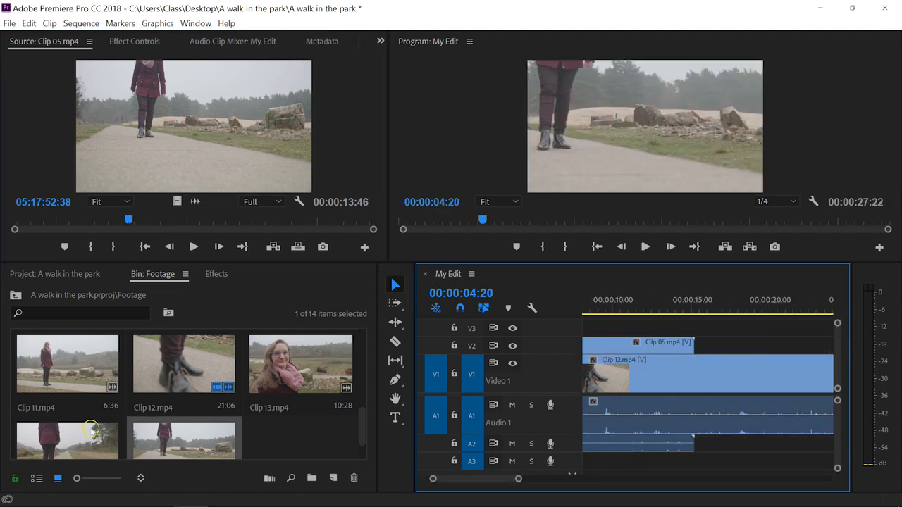
- Place Clip 11.mp4 on V2 directly after Clip 05.mp4 and expand the V2 track to show its thumbnails
{"action": "double_click", "coordinate": [54, 387]}
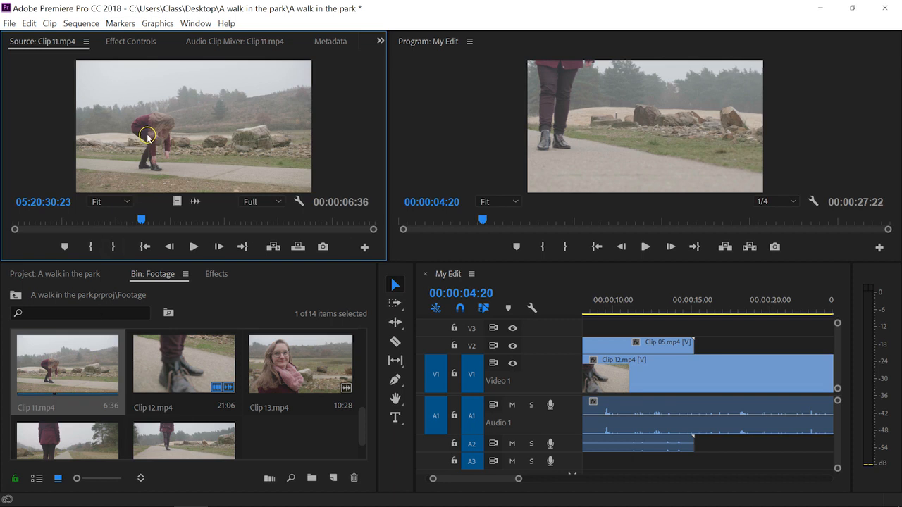
{"action": "left_click_drag", "start_coordinate": [657, 249], "coordinate": [700, 352]}
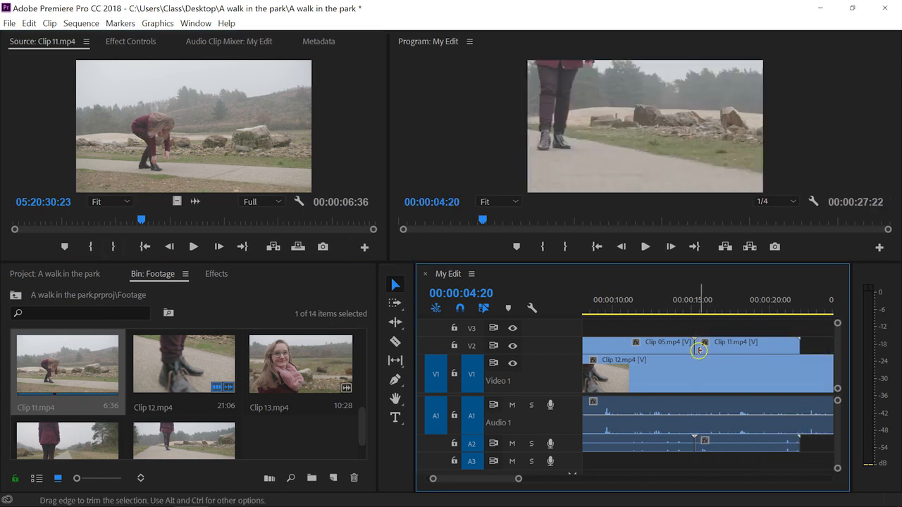
{"action": "left_click_drag", "start_coordinate": [519, 479], "coordinate": [549, 479]}
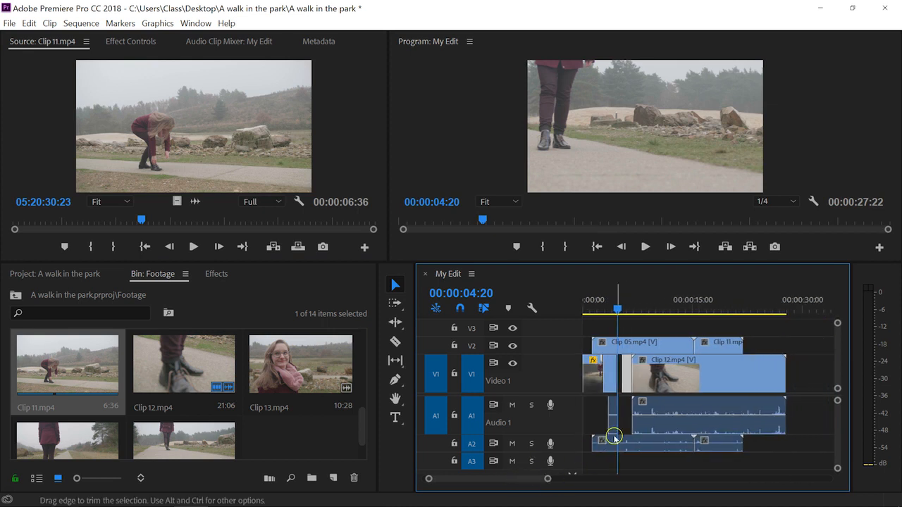
{"action": "double_click", "coordinate": [542, 343]}
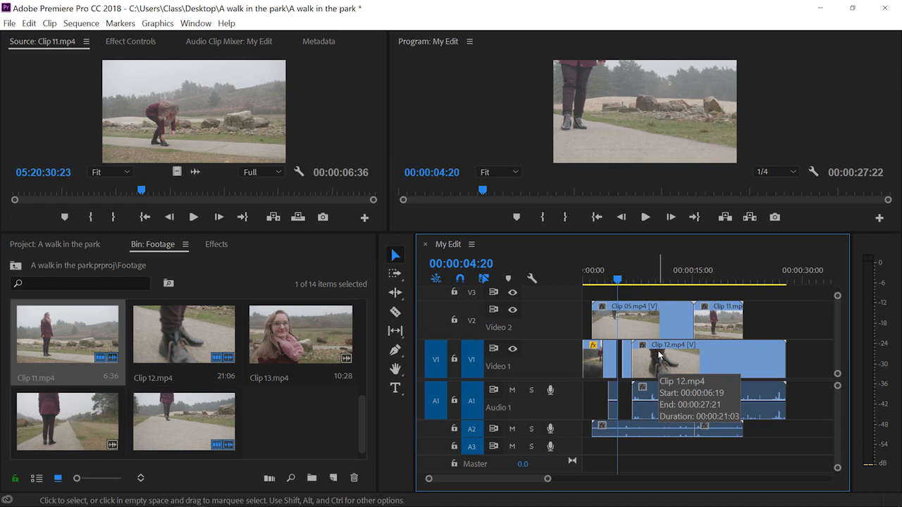
- Lock track V1, try to move Clip 12.mp4 on it and try to drop Clip 11.mp4 from V2 onto it
{"action": "left_click", "coordinate": [455, 360]}
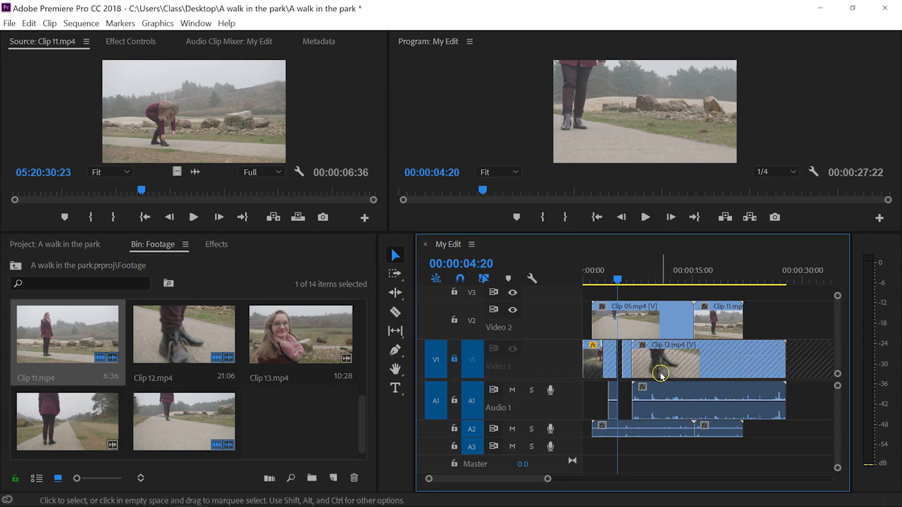
{"action": "left_click_drag", "start_coordinate": [681, 369], "coordinate": [771, 352]}
{"action": "left_click_drag", "start_coordinate": [706, 359], "coordinate": [605, 354]}
{"action": "left_click_drag", "start_coordinate": [714, 320], "coordinate": [730, 368]}
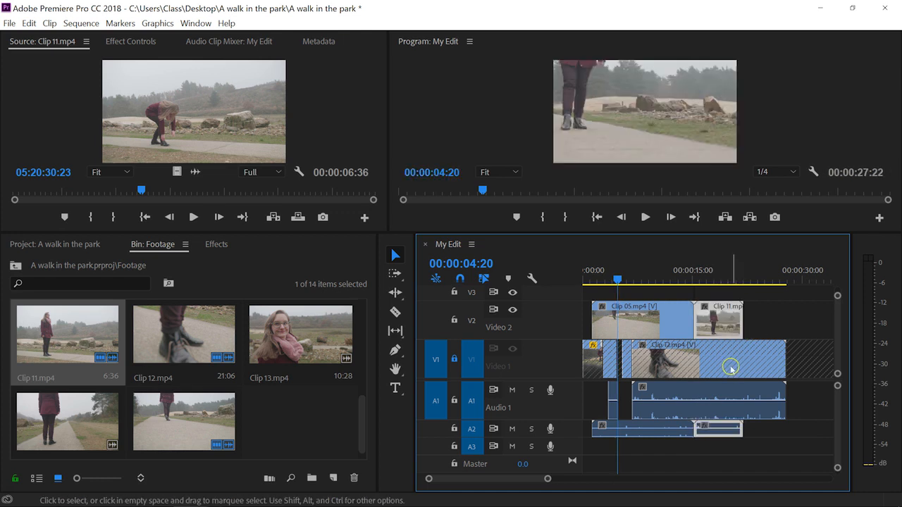
{"action": "left_click", "coordinate": [728, 362]}
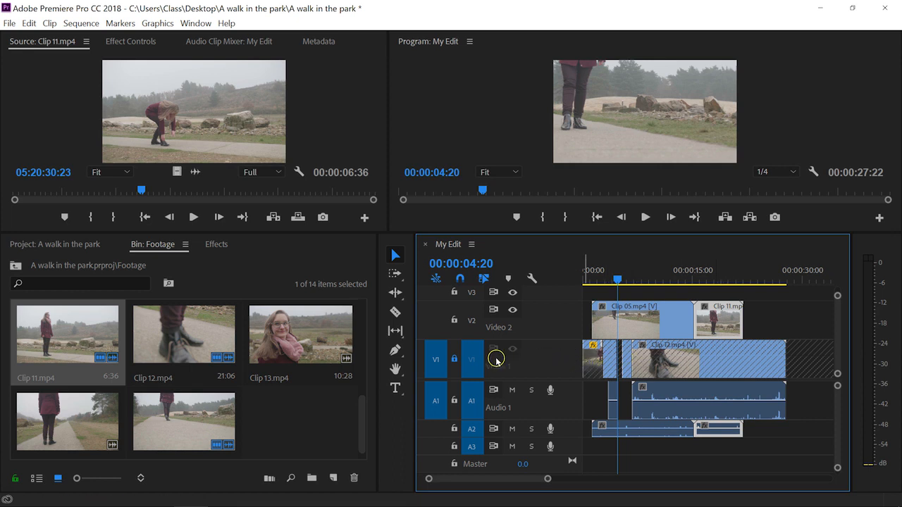
- Unlock track V1, and briefly lock and unlock track V2
{"action": "left_click", "coordinate": [452, 360]}
{"action": "left_click", "coordinate": [767, 362]}
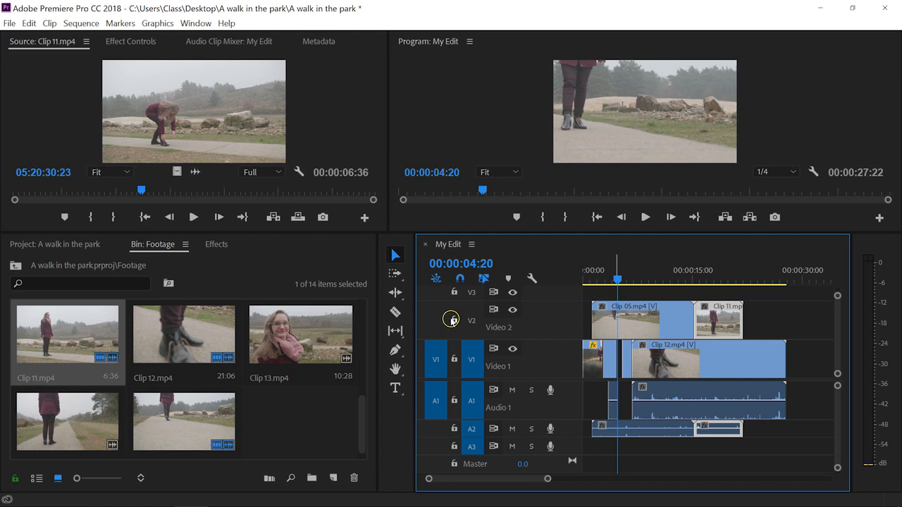
{"action": "left_click", "coordinate": [454, 321]}
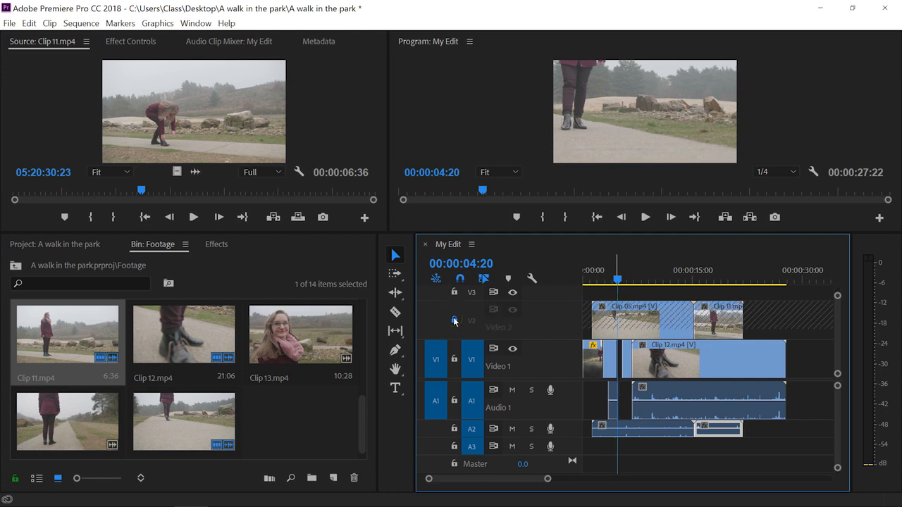
{"action": "left_click", "coordinate": [453, 321]}
{"action": "left_click", "coordinate": [453, 293]}
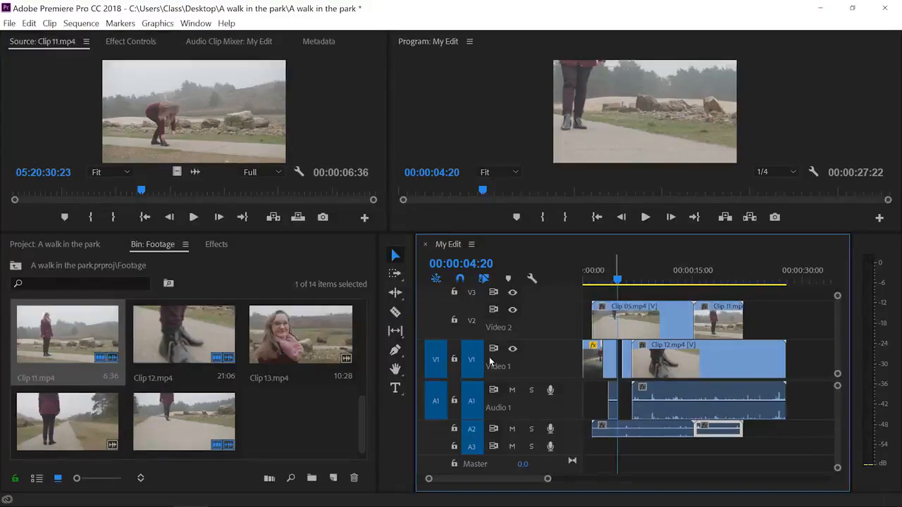
- Examine how Clip 05.mp4 on V2 overlaps Clip 12.mp4 on V1, scrubbing to 00:00:10:22
{"action": "left_click", "coordinate": [637, 304]}
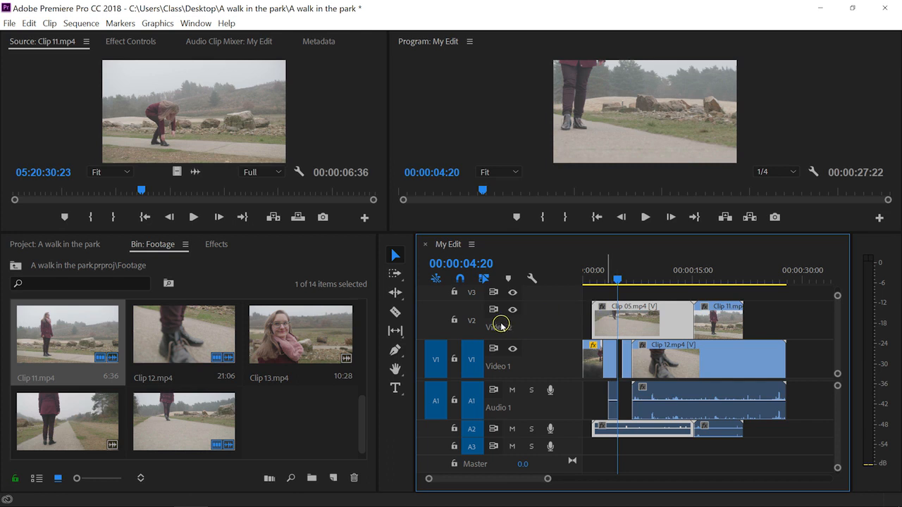
{"action": "left_click_drag", "start_coordinate": [615, 277], "coordinate": [662, 278]}
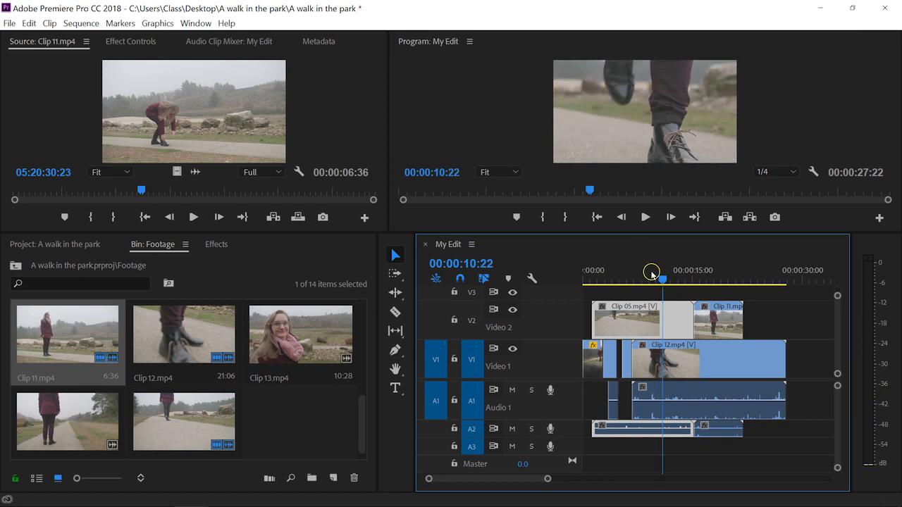
{"action": "left_click", "coordinate": [676, 356]}
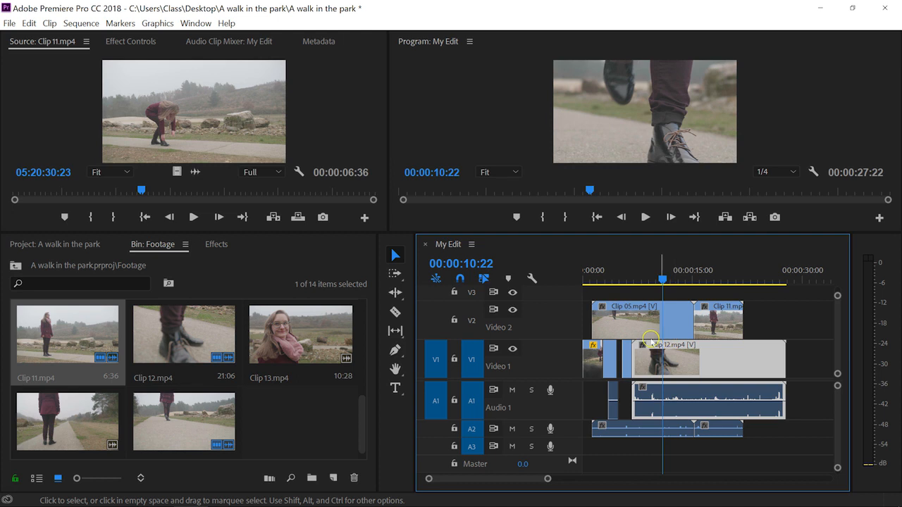
- Hide the V2 track output to preview V1 up to 00:00:11:16, and turn V2's output back on
{"action": "left_click", "coordinate": [513, 310]}
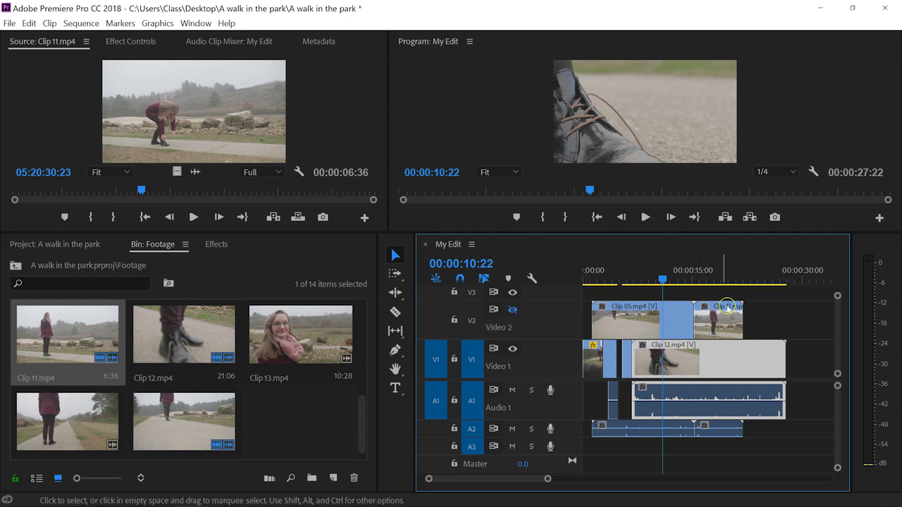
{"action": "left_click", "coordinate": [620, 276]}
{"action": "left_click_drag", "start_coordinate": [620, 276], "coordinate": [668, 284]}
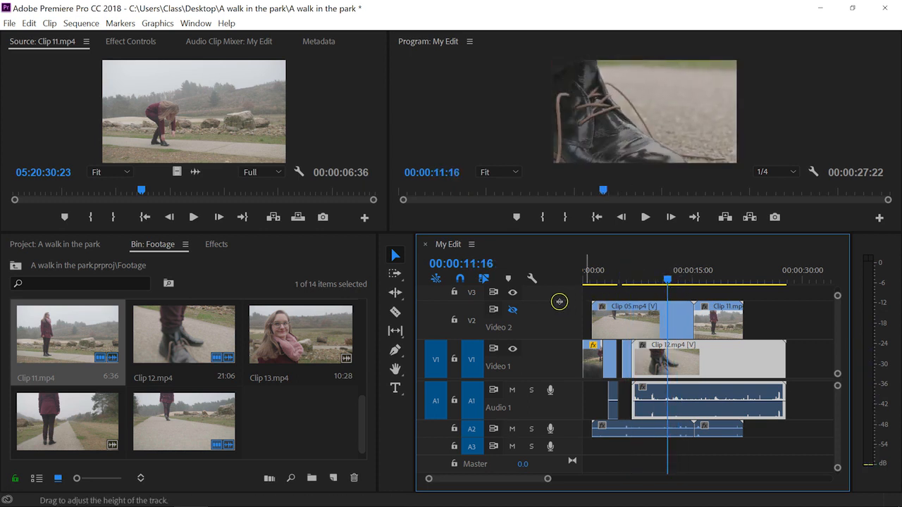
{"action": "left_click", "coordinate": [512, 312]}
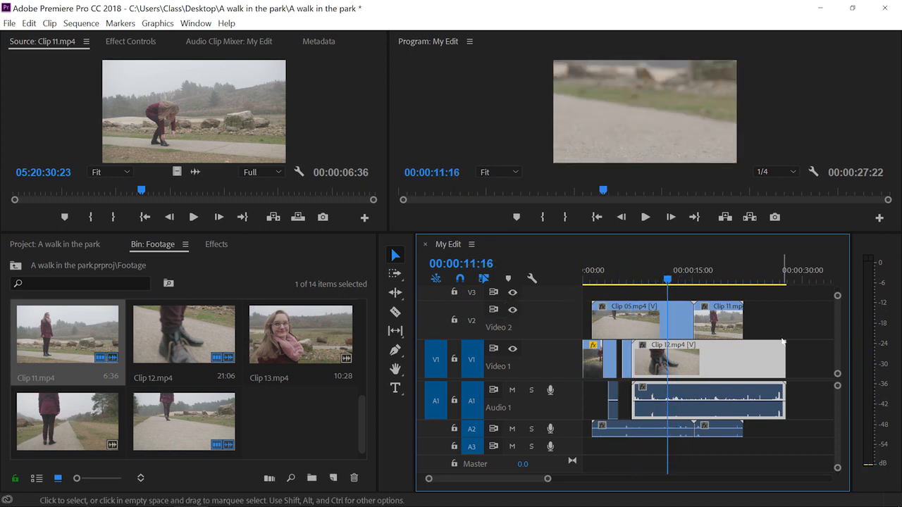